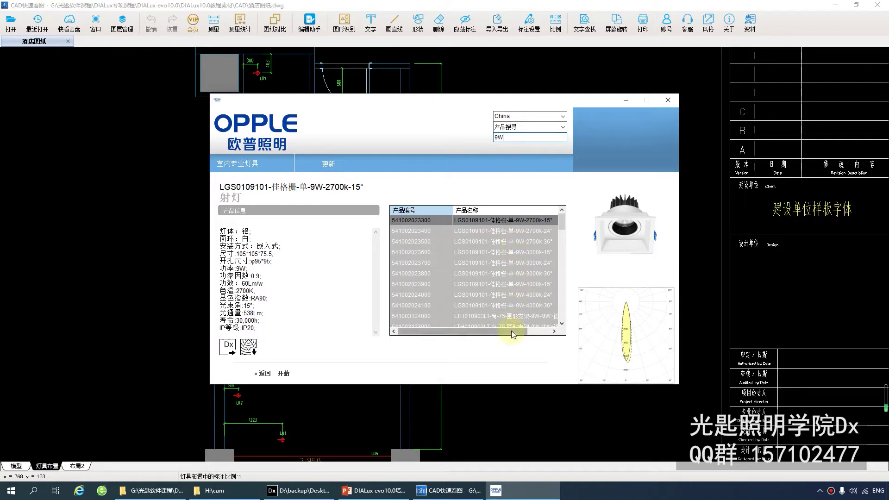
Examine the specifications and light distribution curves of the LGS0109101 and LTH010903LT aluminium-plated (镀铝) 36° variants in the 9W results
{"action": "mouse_move", "coordinate": [506, 337]}
{"action": "left_mouse_down"}
{"action": "mouse_move", "coordinate": [540, 338]}
{"action": "mouse_move", "coordinate": [496, 338]}
{"action": "left_mouse_up"}
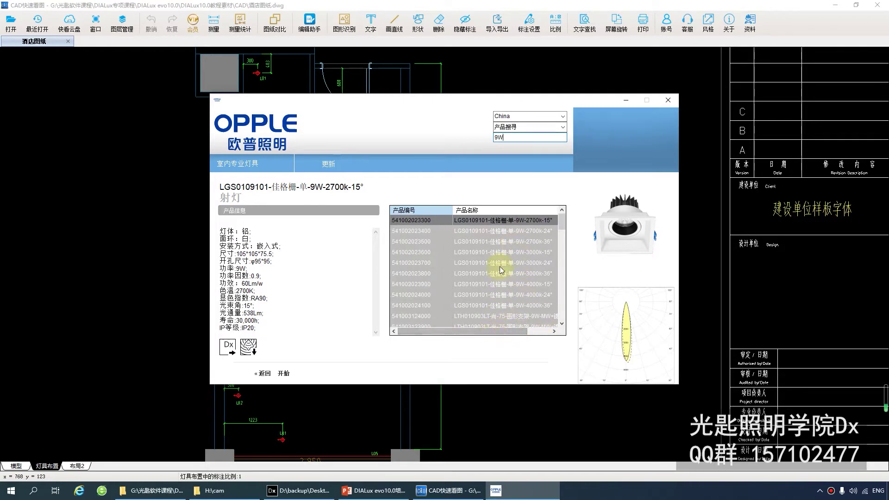
{"action": "left_click", "coordinate": [498, 241]}
{"action": "left_click", "coordinate": [501, 251]}
{"action": "left_click", "coordinate": [504, 284]}
{"action": "left_click", "coordinate": [504, 303]}
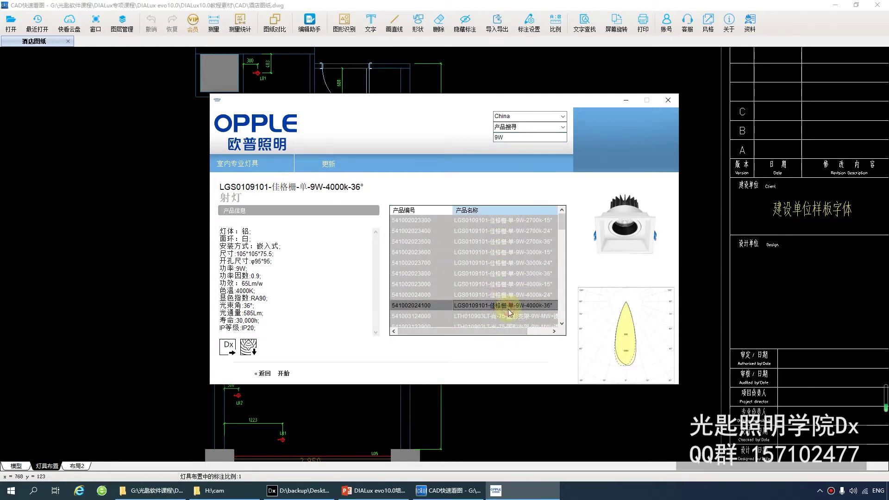
{"action": "scroll", "coordinate": [501, 296], "scroll_direction": "down", "scroll_amount": 3}
{"action": "left_click", "coordinate": [507, 294]}
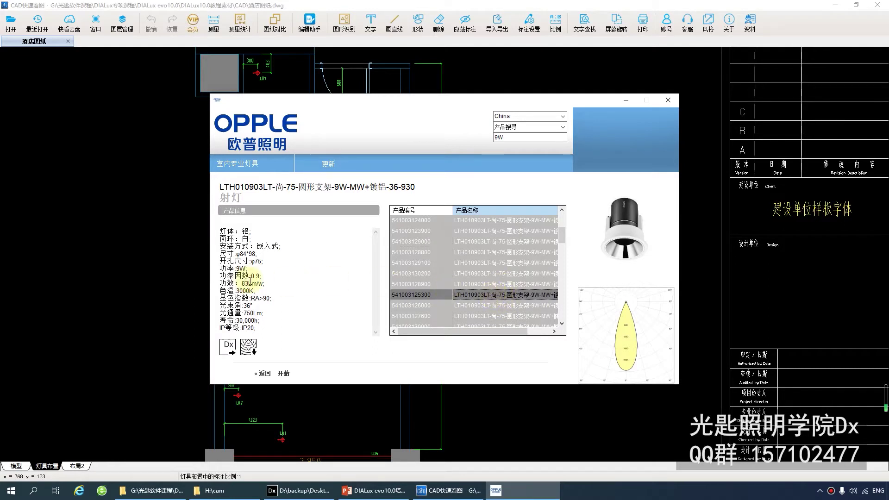
{"action": "left_click", "coordinate": [477, 284]}
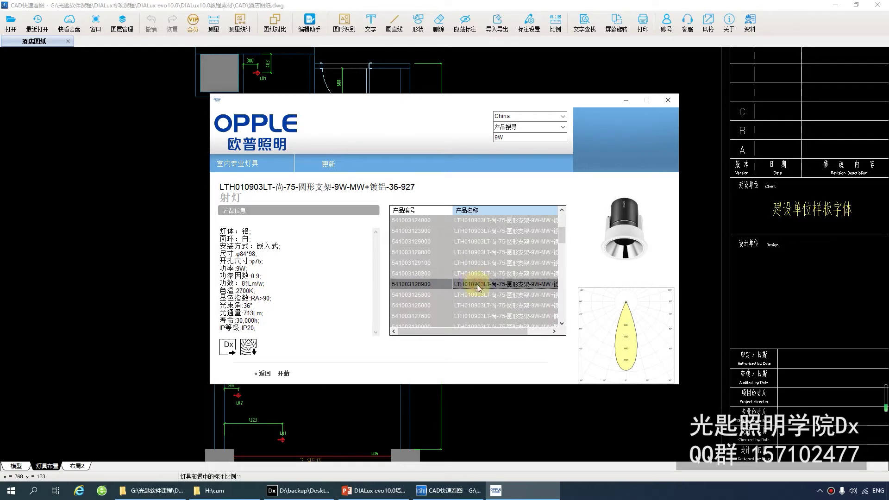
{"action": "left_click", "coordinate": [481, 293]}
{"action": "left_click", "coordinate": [481, 304]}
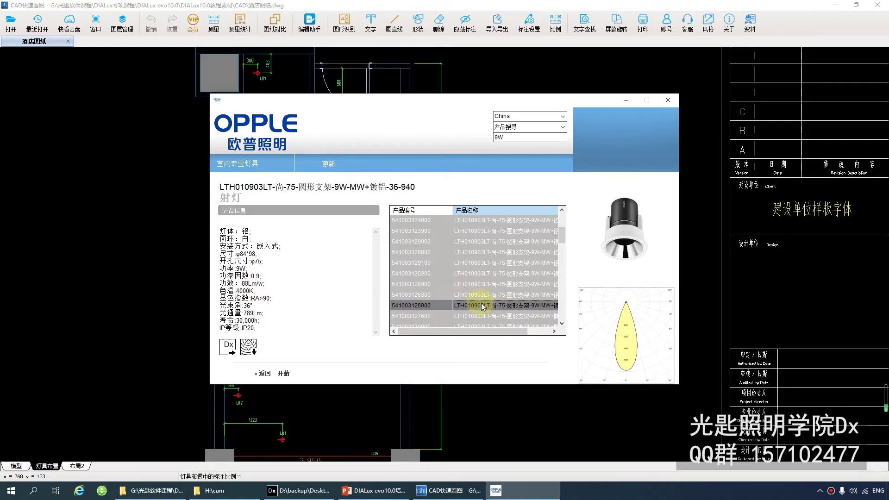
Compare the specifications, beam angles and light distributions of the LTH010903LT 9W spotlights with elliptical (椭圆) and small round (小圆) openings
{"action": "scroll", "coordinate": [482, 306], "scroll_direction": "down", "scroll_amount": 1}
{"action": "left_click", "coordinate": [500, 284]}
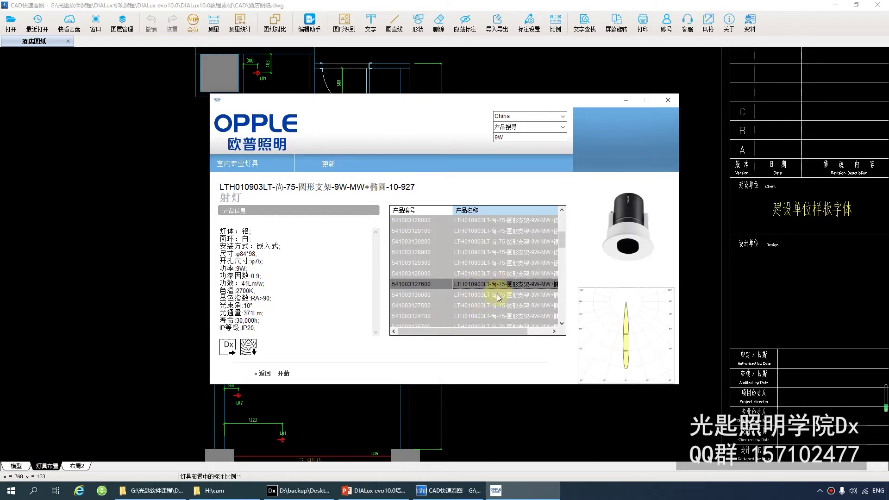
{"action": "left_click", "coordinate": [497, 295]}
{"action": "left_click", "coordinate": [493, 305]}
{"action": "scroll", "coordinate": [492, 308], "scroll_direction": "down", "scroll_amount": 3}
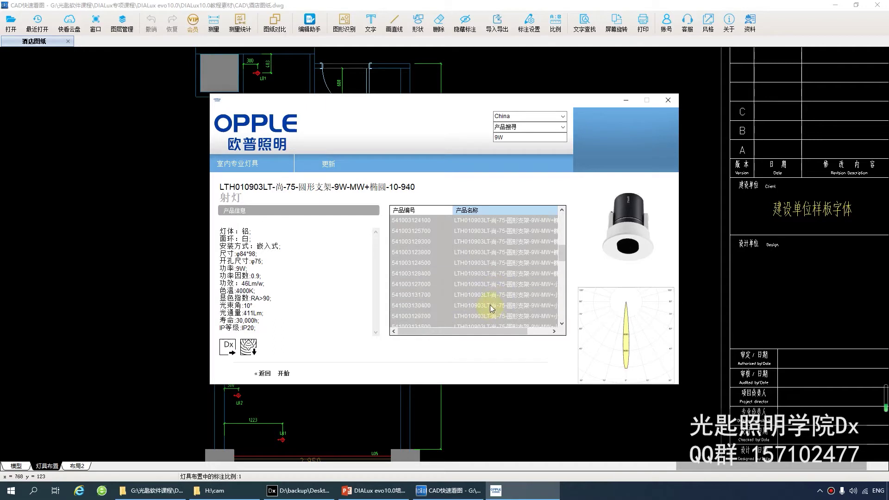
{"action": "left_click", "coordinate": [493, 262]}
{"action": "left_click", "coordinate": [493, 283]}
{"action": "left_click", "coordinate": [491, 305]}
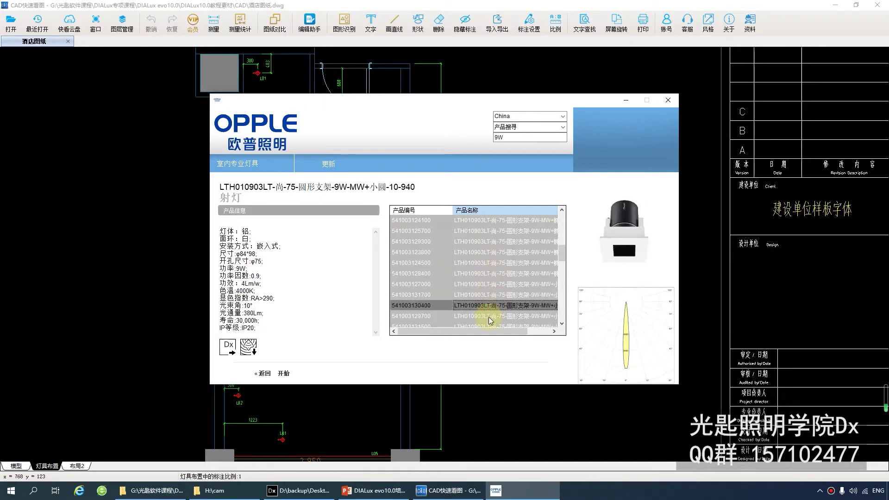
{"action": "left_click", "coordinate": [490, 318]}
{"action": "scroll", "coordinate": [489, 315], "scroll_direction": "down", "scroll_amount": 2}
{"action": "left_click", "coordinate": [491, 285]}
{"action": "left_click", "coordinate": [487, 296]}
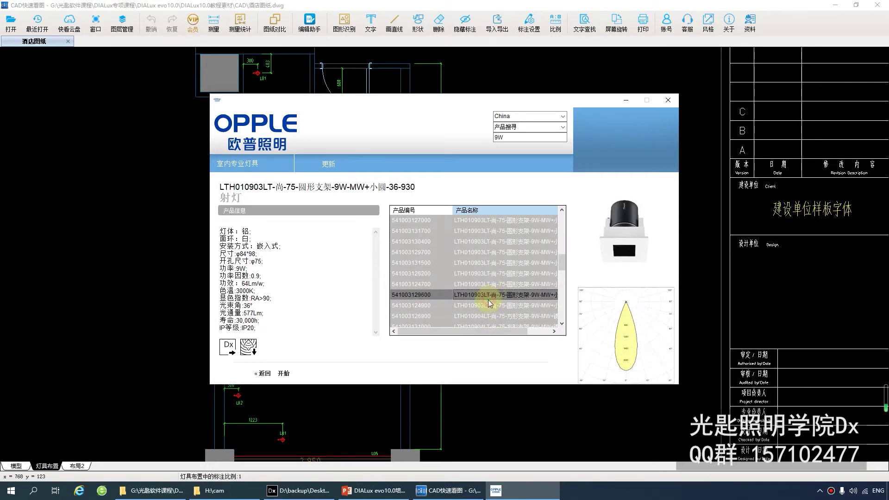
Choose the LTH010904LT-尚-75-方形支架-9W-MW+镀铝-24-930 spotlight, send it to DIALux, and switch to DIALux evo
{"action": "scroll", "coordinate": [484, 297], "scroll_direction": "down", "scroll_amount": 2}
{"action": "left_click", "coordinate": [488, 287]}
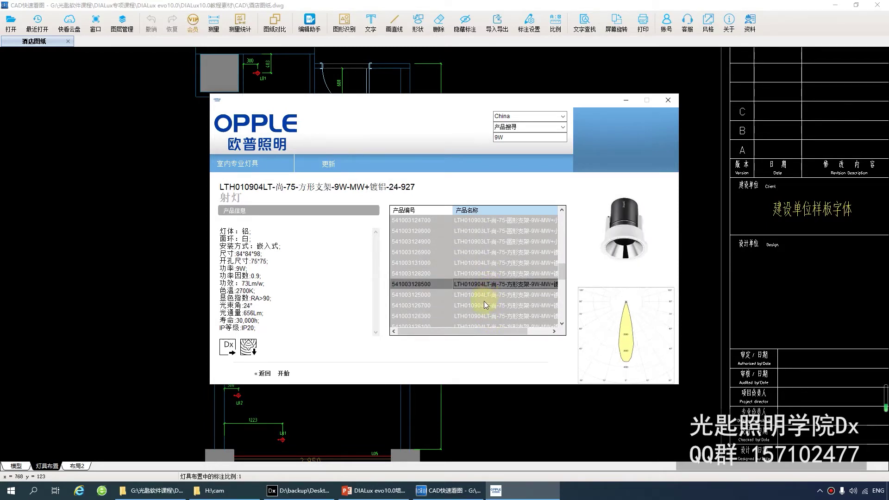
{"action": "left_click", "coordinate": [490, 294]}
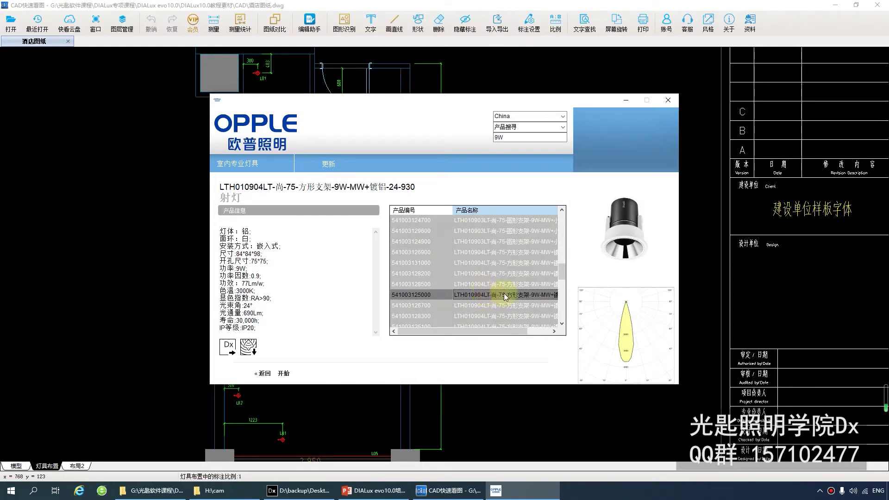
{"action": "scroll", "coordinate": [488, 293], "scroll_direction": "down", "scroll_amount": 2}
{"action": "scroll", "coordinate": [488, 294], "scroll_direction": "up", "scroll_amount": 2}
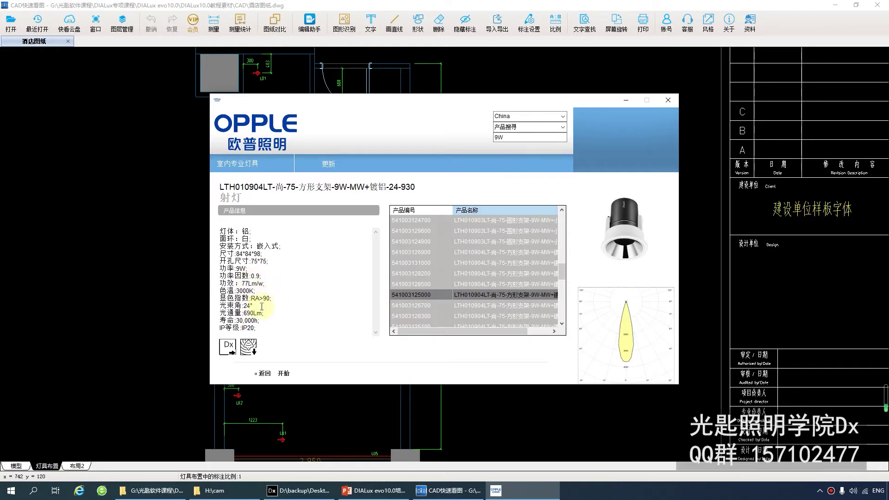
{"action": "left_click", "coordinate": [227, 348]}
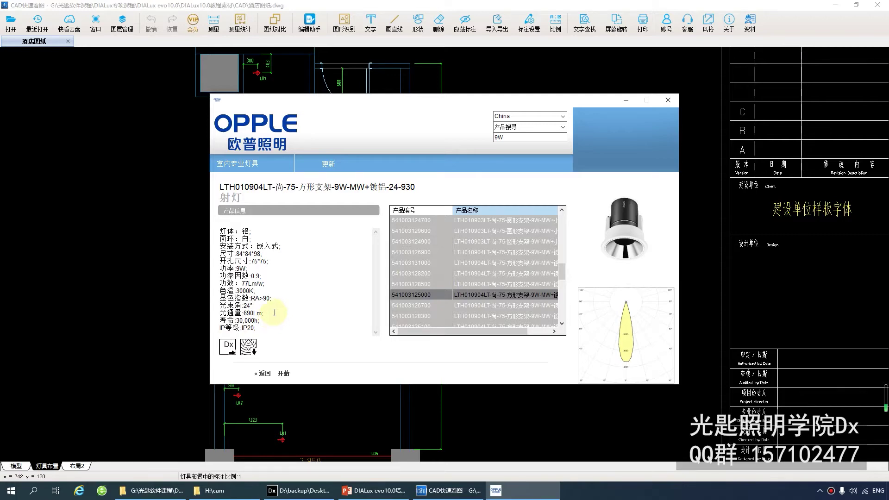
{"action": "left_click", "coordinate": [306, 490]}
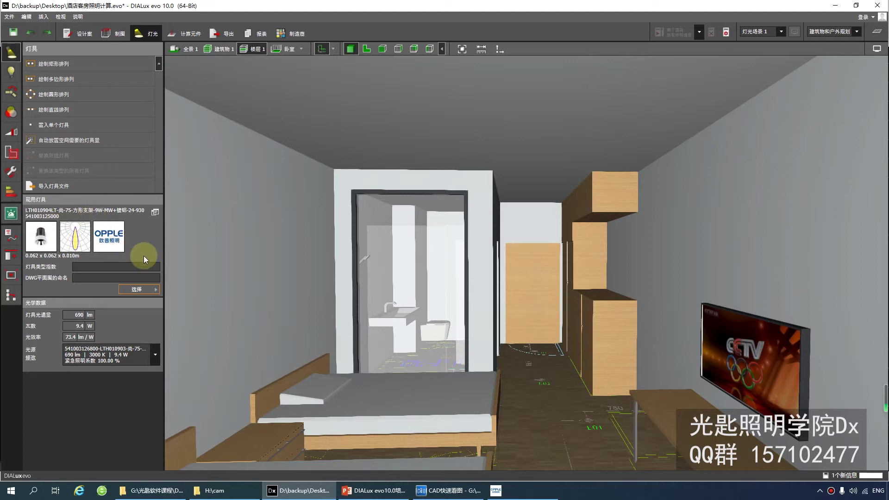
In the floor plan, place a single luminaire on the L01 mark over the round table between the two chairs
{"action": "left_click", "coordinate": [368, 50]}
{"action": "scroll", "coordinate": [375, 190], "scroll_direction": "down", "scroll_amount": 6}
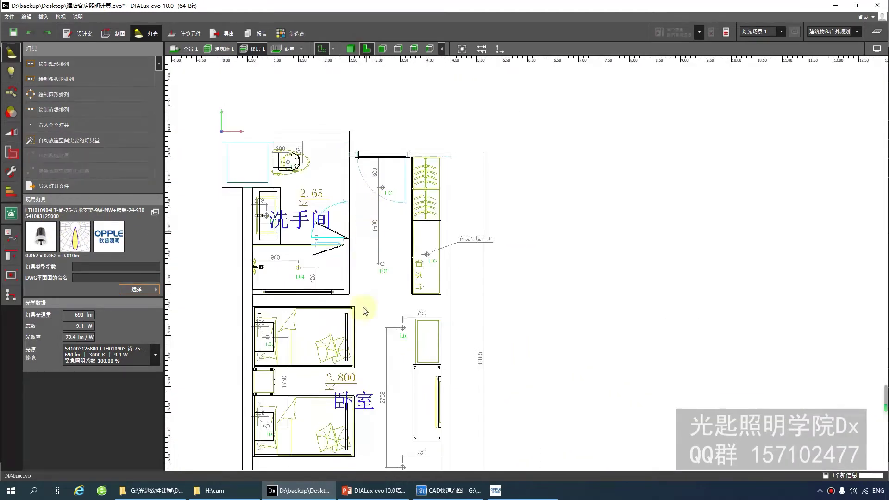
{"action": "middle_click_drag", "start_coordinate": [361, 309], "coordinate": [348, 182]}
{"action": "middle_click_drag", "start_coordinate": [311, 417], "coordinate": [326, 287]}
{"action": "scroll", "coordinate": [326, 287], "scroll_direction": "up", "scroll_amount": 5}
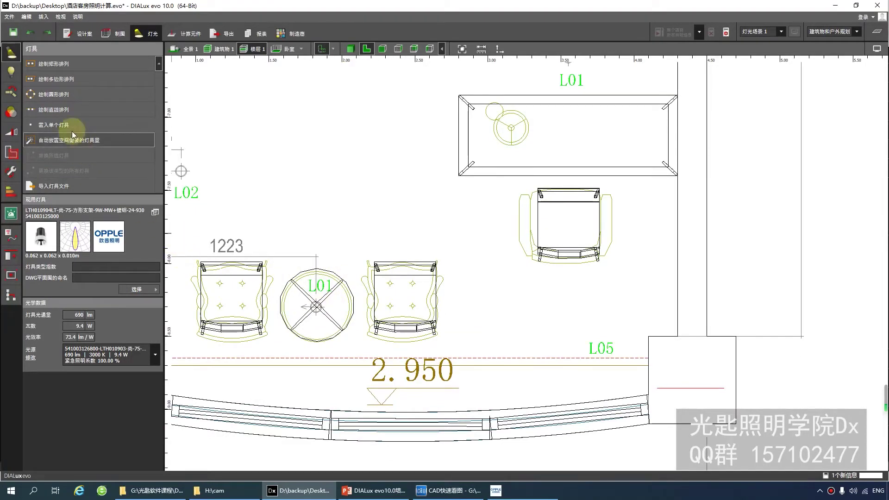
{"action": "left_click", "coordinate": [62, 126]}
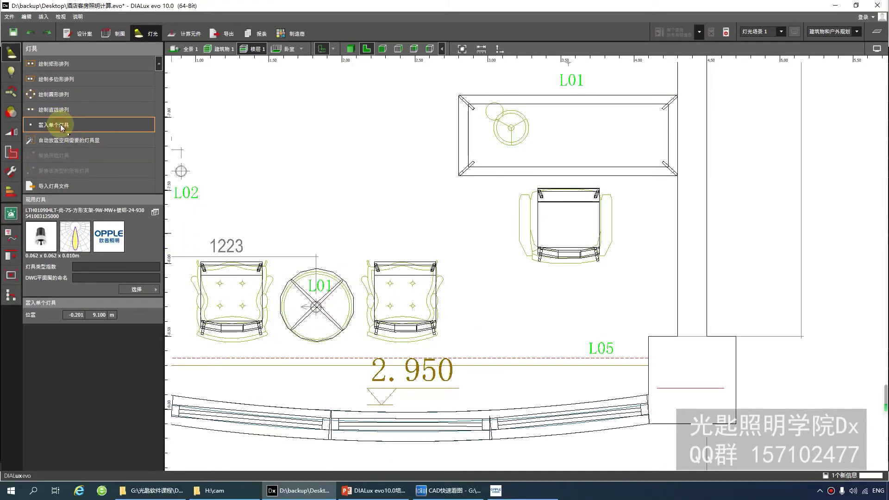
{"action": "left_click", "coordinate": [315, 307]}
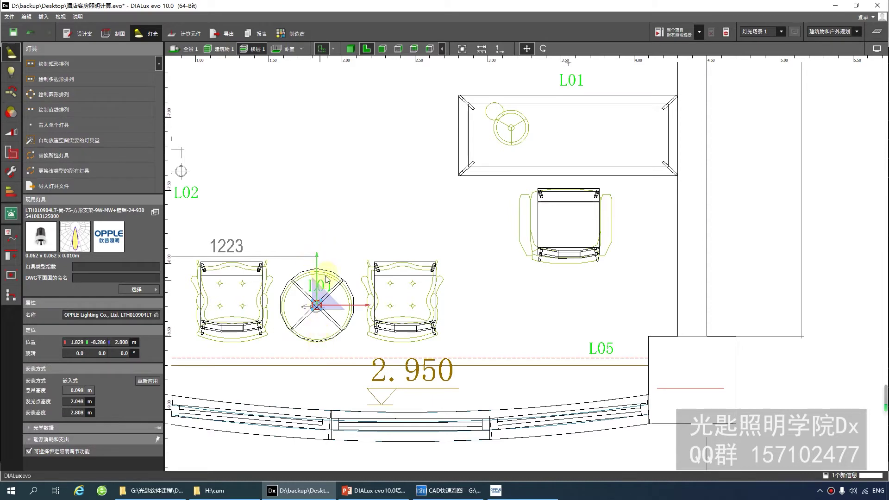
Inspect the placed luminaire in the 3D view, checking how it sits against the ceiling near the windows
{"action": "left_click", "coordinate": [351, 49]}
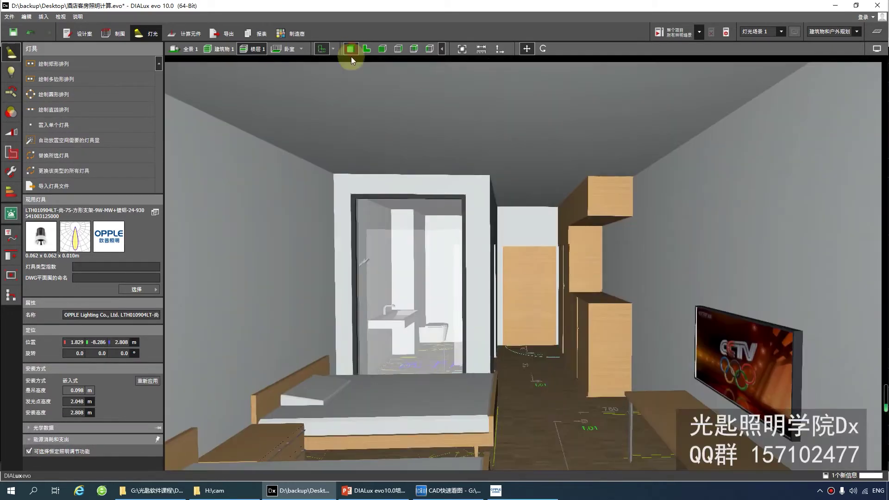
{"action": "left_click_drag", "start_coordinate": [401, 162], "coordinate": [290, 222]}
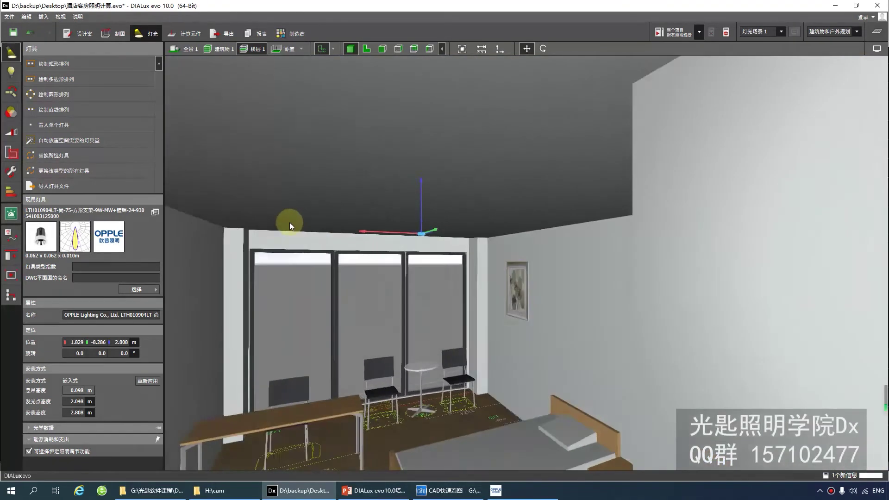
{"action": "scroll", "coordinate": [411, 248], "scroll_direction": "up", "scroll_amount": 6}
{"action": "scroll", "coordinate": [429, 235], "scroll_direction": "up", "scroll_amount": 1}
{"action": "scroll", "coordinate": [429, 231], "scroll_direction": "down", "scroll_amount": 3}
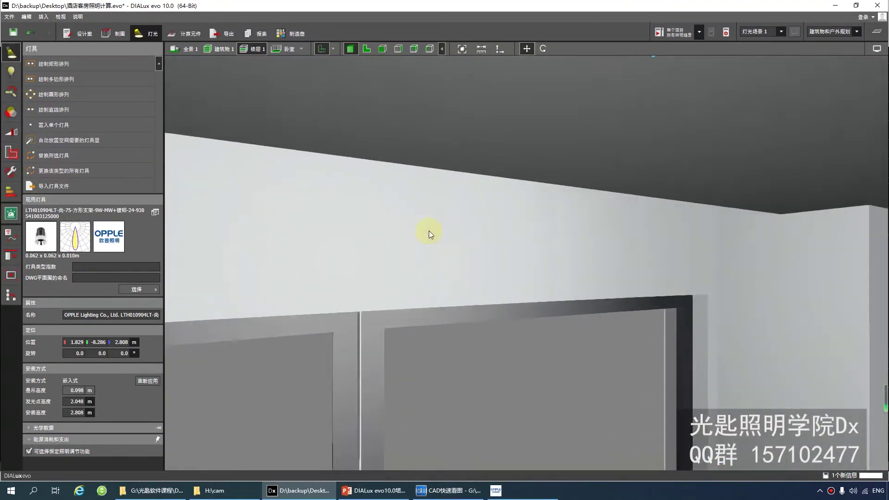
{"action": "scroll", "coordinate": [403, 251], "scroll_direction": "down", "scroll_amount": 2}
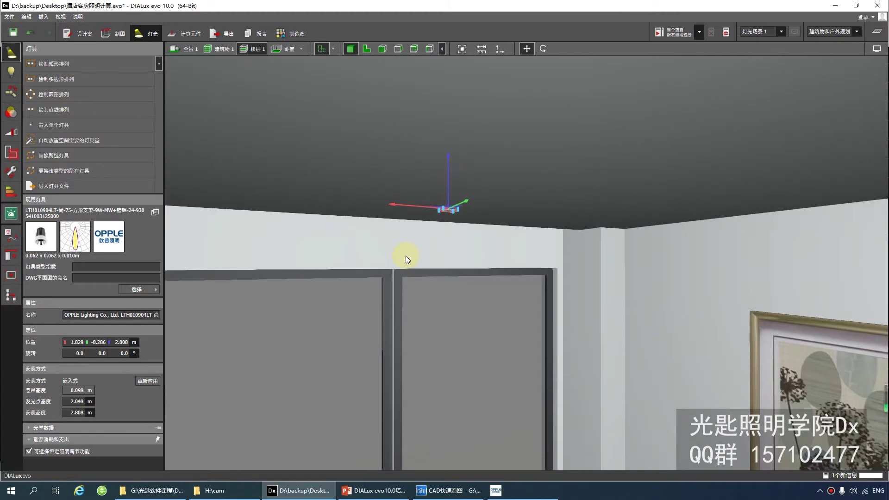
{"action": "scroll", "coordinate": [406, 255], "scroll_direction": "down", "scroll_amount": 2}
{"action": "scroll", "coordinate": [407, 255], "scroll_direction": "up", "scroll_amount": 5}
{"action": "scroll", "coordinate": [410, 259], "scroll_direction": "up", "scroll_amount": 2}
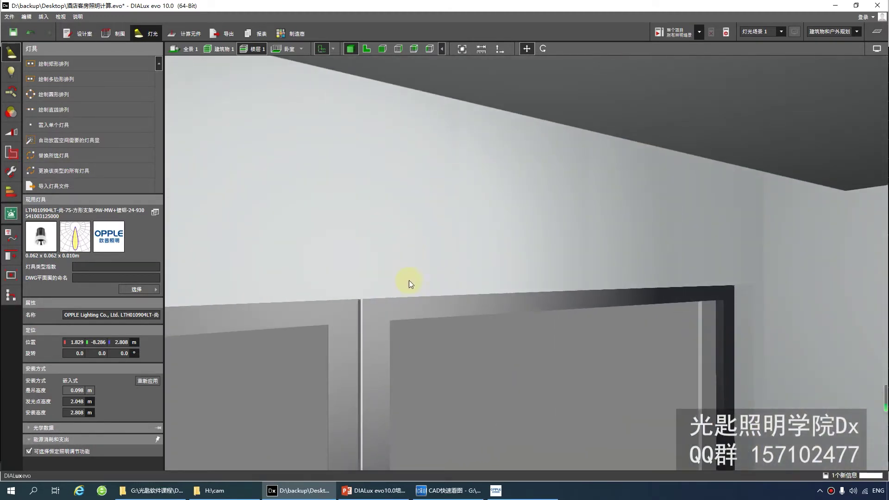
{"action": "scroll", "coordinate": [417, 266], "scroll_direction": "down", "scroll_amount": 2}
{"action": "scroll", "coordinate": [418, 271], "scroll_direction": "down", "scroll_amount": 6}
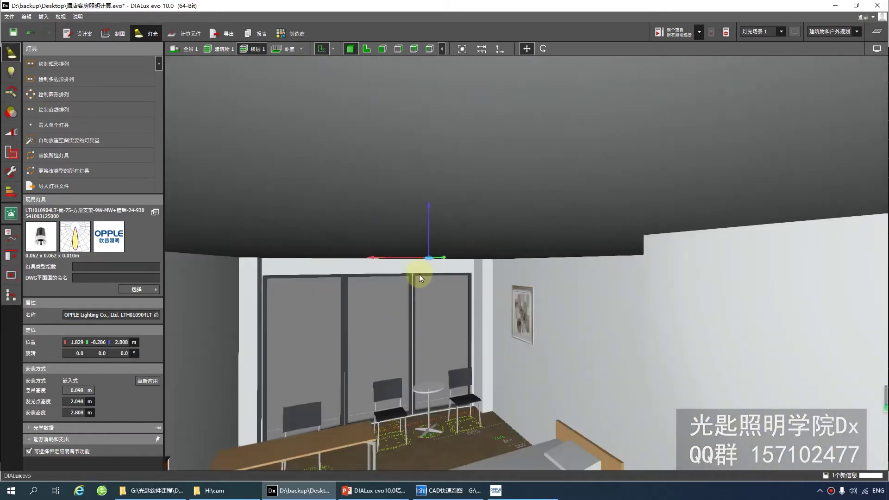
{"action": "scroll", "coordinate": [418, 279], "scroll_direction": "up", "scroll_amount": 5}
{"action": "scroll", "coordinate": [418, 279], "scroll_direction": "down", "scroll_amount": 3}
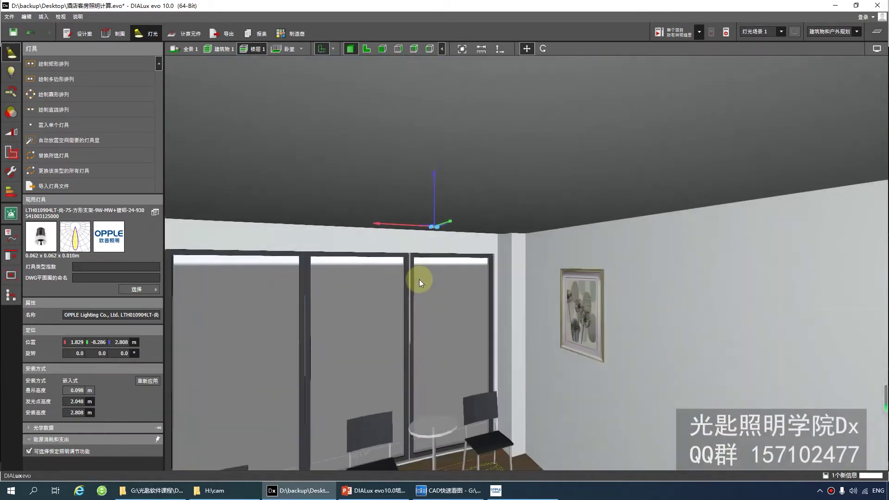
Examine the luminaire from above, outside and inside the room, and select it on the ceiling above the round table
{"action": "right_click_drag", "start_coordinate": [471, 249], "coordinate": [509, 79]}
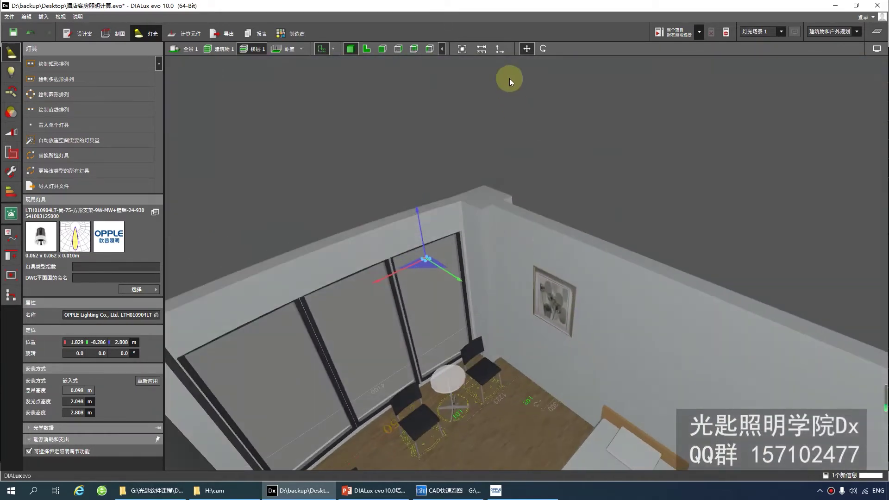
{"action": "left_click", "coordinate": [462, 48]}
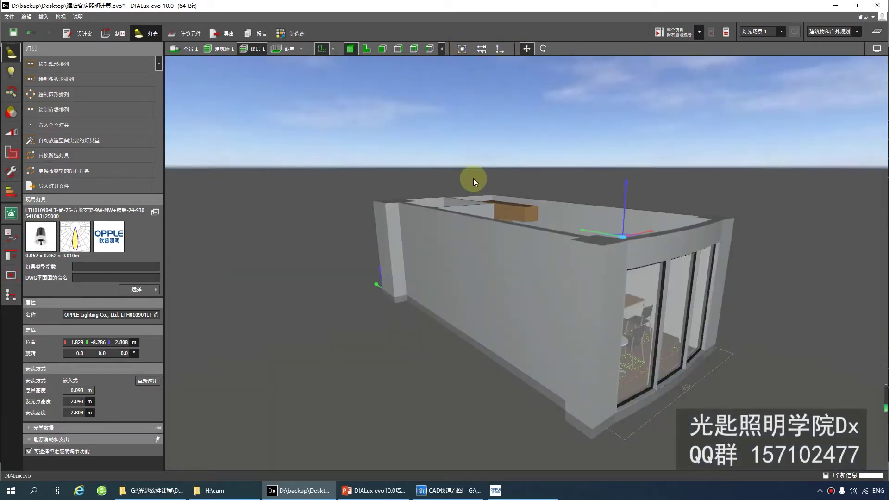
{"action": "scroll", "coordinate": [468, 196], "scroll_direction": "up", "scroll_amount": 2}
{"action": "right_click_drag", "start_coordinate": [469, 196], "coordinate": [527, 256]}
{"action": "scroll", "coordinate": [528, 256], "scroll_direction": "down", "scroll_amount": 2}
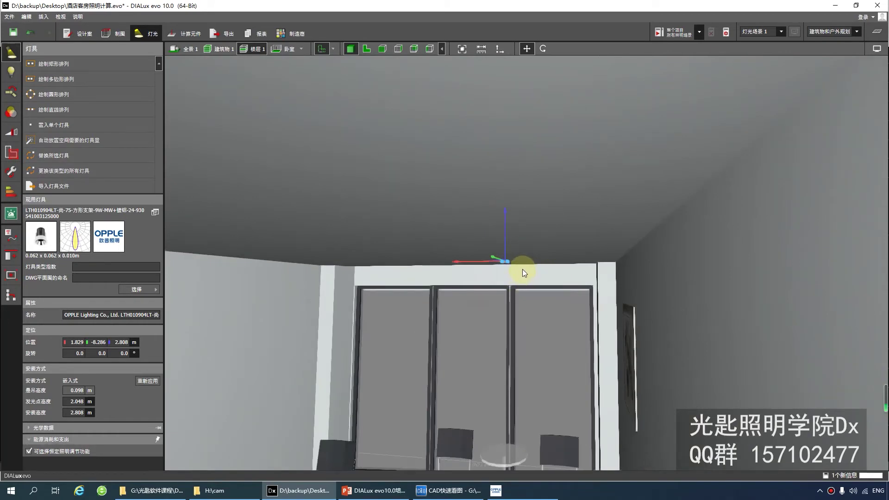
{"action": "scroll", "coordinate": [544, 283], "scroll_direction": "down", "scroll_amount": 3}
{"action": "scroll", "coordinate": [546, 279], "scroll_direction": "up", "scroll_amount": 4}
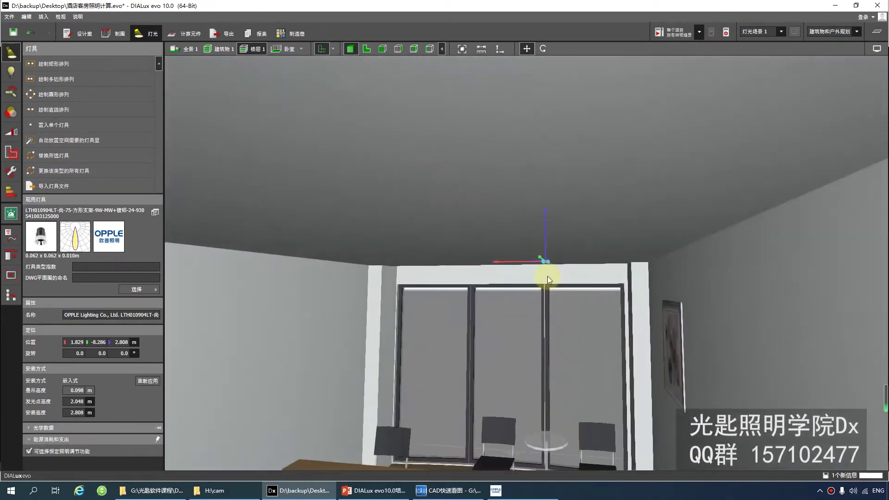
{"action": "scroll", "coordinate": [565, 295], "scroll_direction": "down", "scroll_amount": 4}
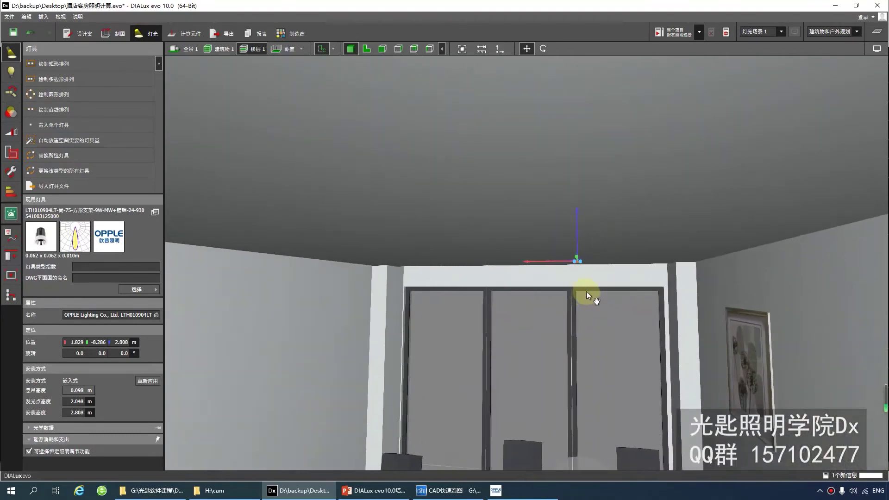
{"action": "scroll", "coordinate": [590, 264], "scroll_direction": "up", "scroll_amount": 3}
{"action": "scroll", "coordinate": [602, 283], "scroll_direction": "down", "scroll_amount": 1}
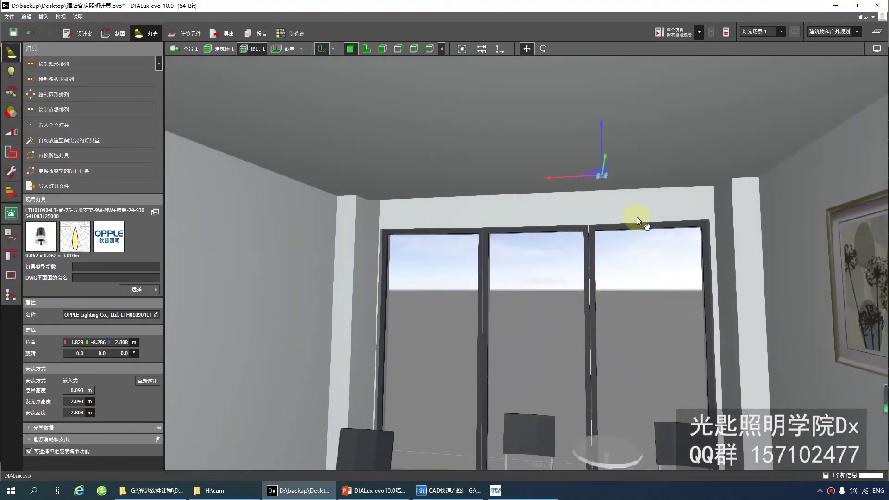
{"action": "scroll", "coordinate": [637, 217], "scroll_direction": "down", "scroll_amount": 3}
{"action": "scroll", "coordinate": [639, 218], "scroll_direction": "up", "scroll_amount": 5}
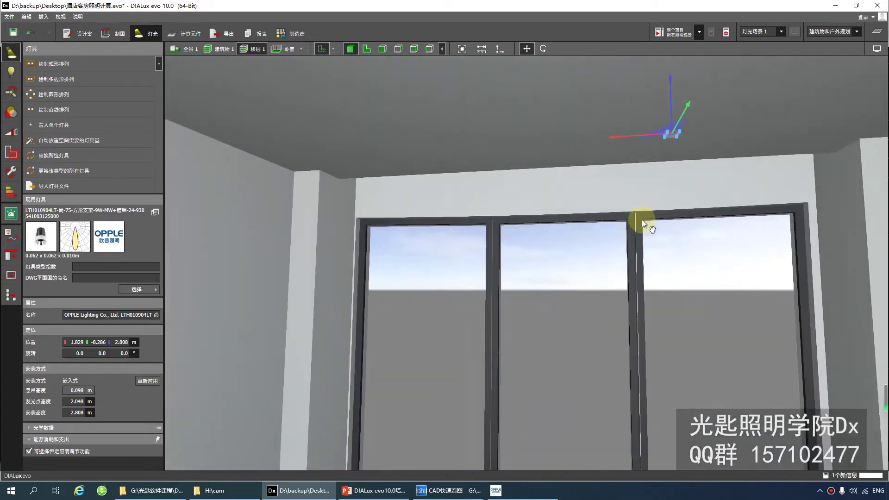
{"action": "scroll", "coordinate": [642, 219], "scroll_direction": "down", "scroll_amount": 4}
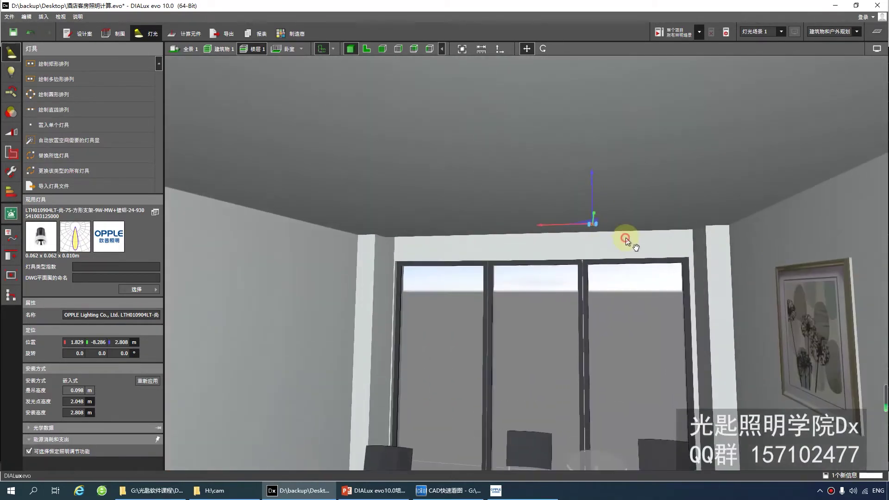
{"action": "right_click_drag", "start_coordinate": [620, 242], "coordinate": [641, 245]}
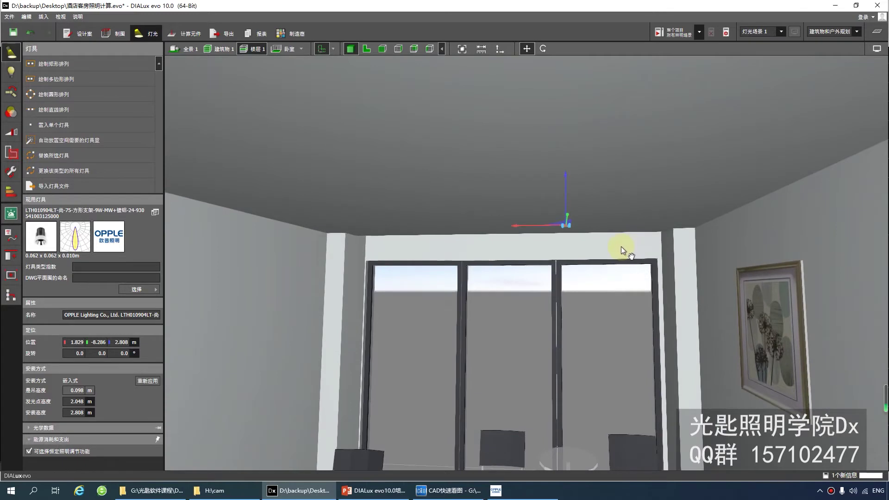
{"action": "left_click", "coordinate": [590, 241]}
{"action": "left_click", "coordinate": [570, 228]}
{"action": "left_click", "coordinate": [566, 226]}
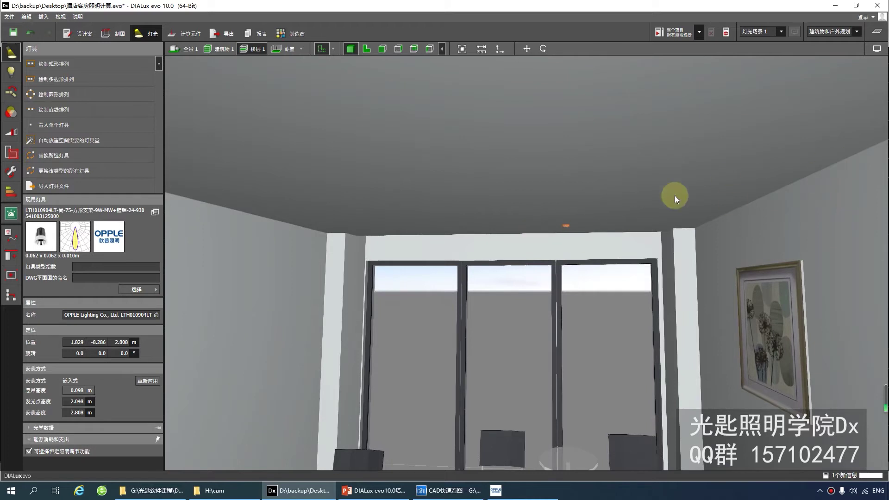
Turn on the light visualization display for the 3D view of the guest room
{"action": "middle_click_drag", "start_coordinate": [617, 255], "coordinate": [607, 236]}
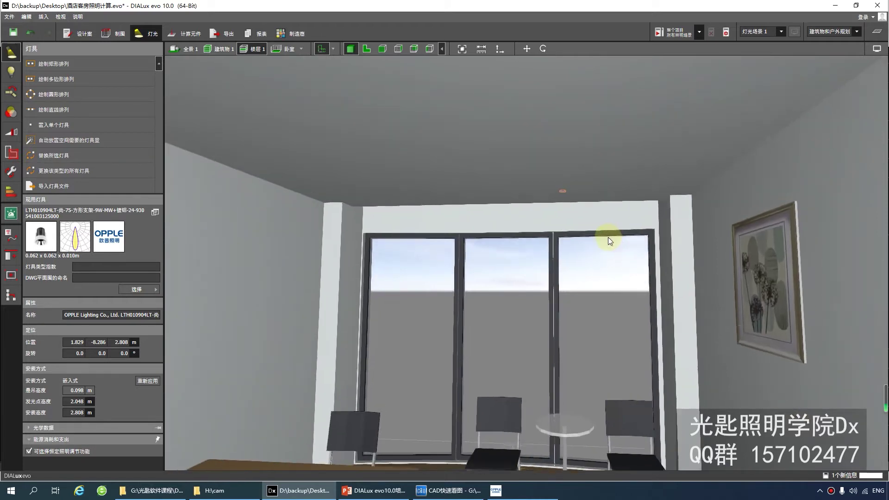
{"action": "left_click", "coordinate": [876, 49]}
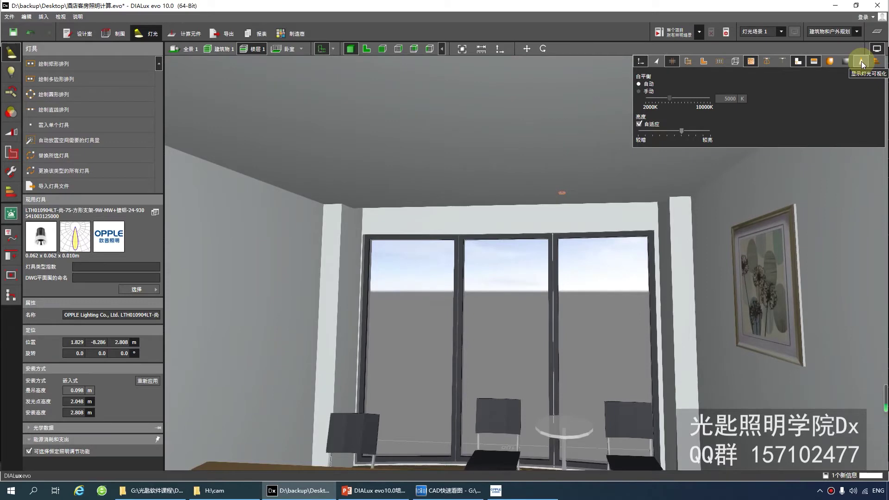
{"action": "left_click", "coordinate": [861, 62]}
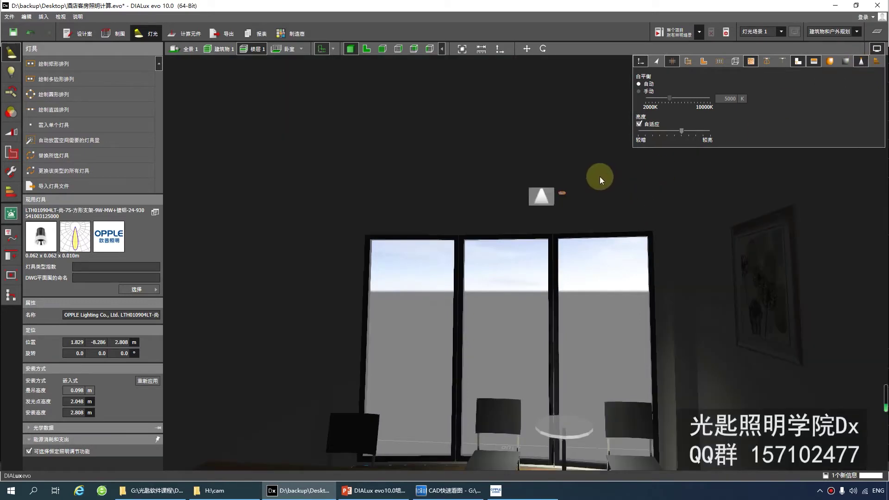
{"action": "left_click", "coordinate": [615, 191]}
Examine the spotlight's lighting effect on the round table, chairs, floor and walls from above and from eye level
{"action": "left_click_drag", "start_coordinate": [627, 199], "coordinate": [546, 257]}
{"action": "scroll", "coordinate": [547, 254], "scroll_direction": "up", "scroll_amount": 4}
{"action": "scroll", "coordinate": [551, 250], "scroll_direction": "down", "scroll_amount": 5}
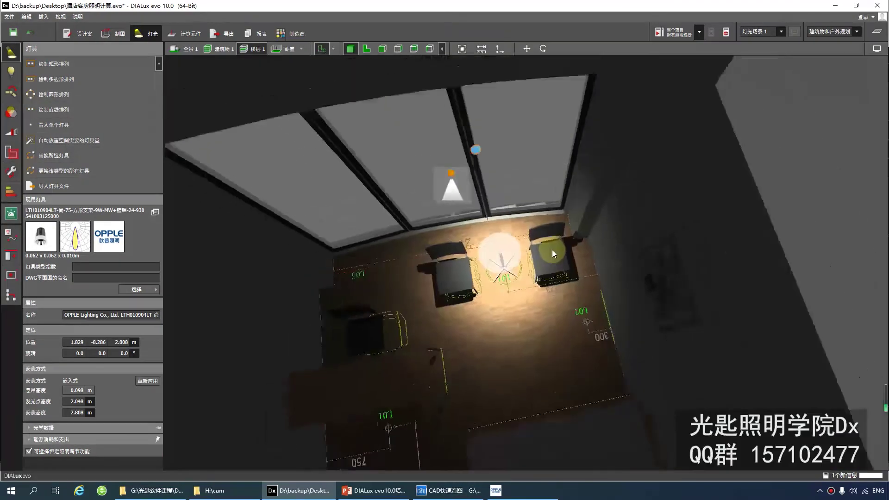
{"action": "scroll", "coordinate": [551, 252], "scroll_direction": "down", "scroll_amount": 4}
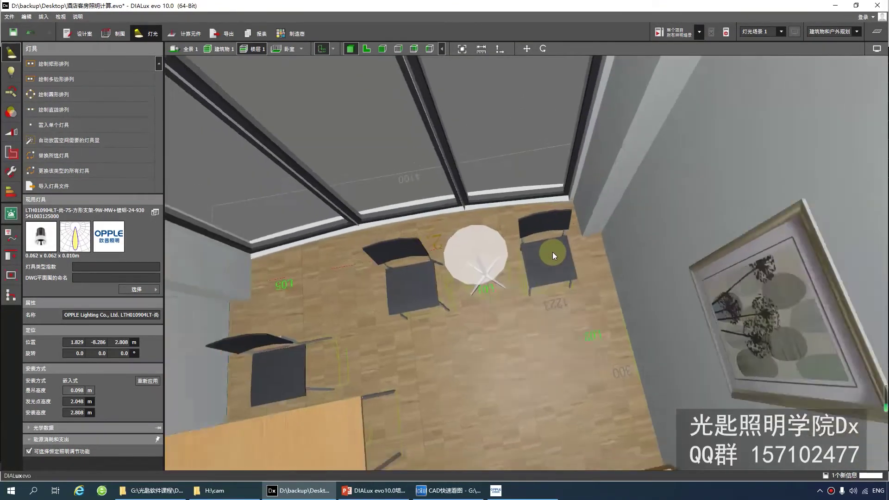
{"action": "left_click_drag", "start_coordinate": [602, 256], "coordinate": [510, 257]}
{"action": "scroll", "coordinate": [509, 257], "scroll_direction": "up", "scroll_amount": 5}
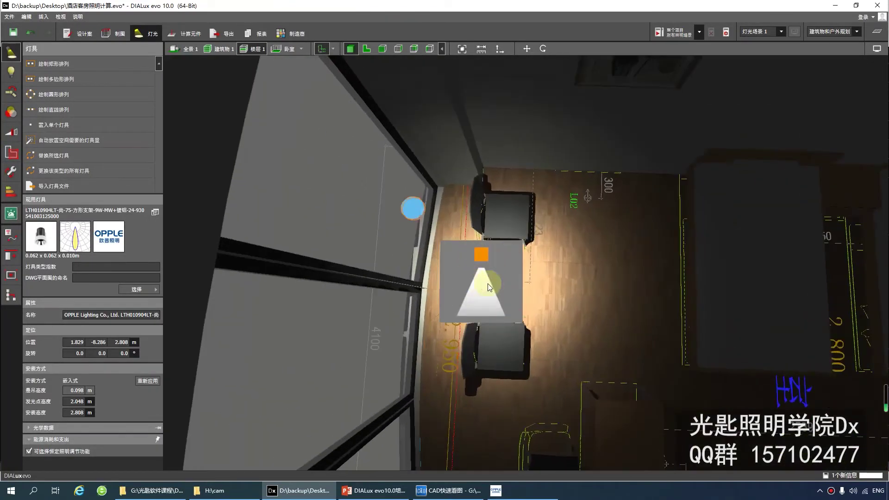
{"action": "scroll", "coordinate": [494, 299], "scroll_direction": "down", "scroll_amount": 3}
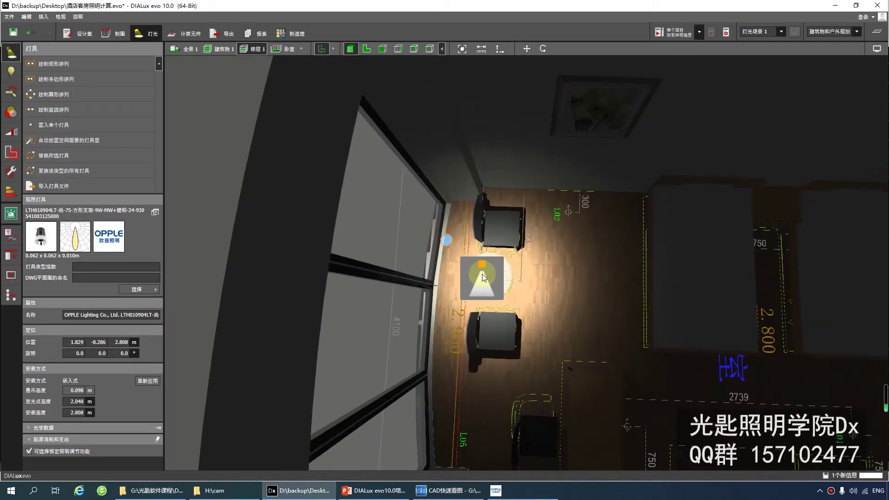
{"action": "scroll", "coordinate": [478, 274], "scroll_direction": "down", "scroll_amount": 5}
{"action": "left_click_drag", "start_coordinate": [477, 273], "coordinate": [459, 252]}
{"action": "scroll", "coordinate": [489, 257], "scroll_direction": "up", "scroll_amount": 4}
{"action": "scroll", "coordinate": [456, 247], "scroll_direction": "up", "scroll_amount": 5}
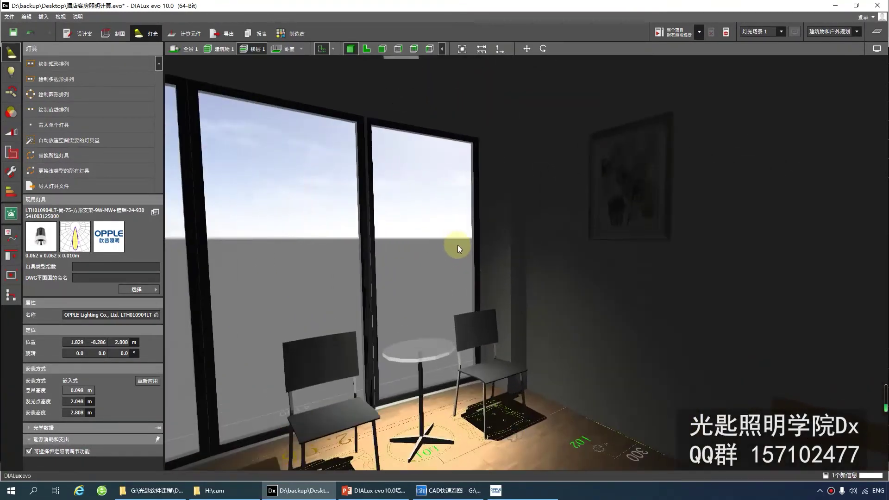
{"action": "mouse_move", "coordinate": [555, 279]}
{"action": "left_mouse_down"}
{"action": "mouse_move", "coordinate": [532, 248]}
{"action": "mouse_move", "coordinate": [550, 272]}
{"action": "left_mouse_up"}
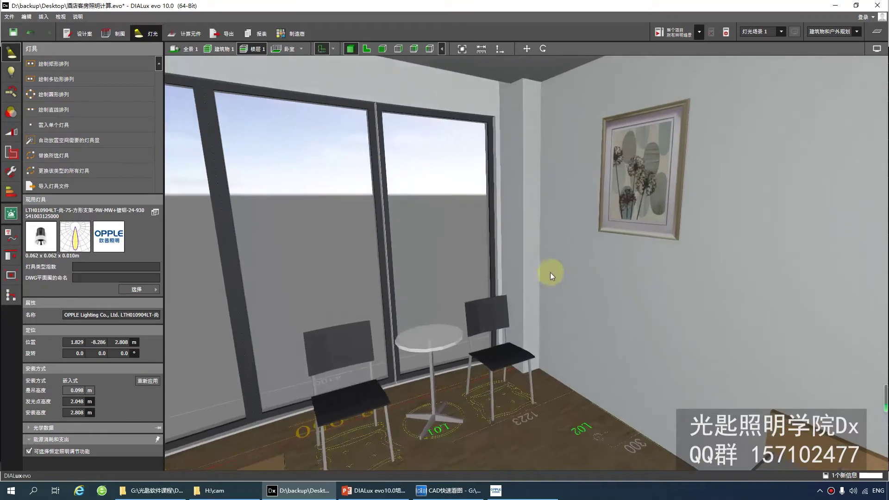
{"action": "scroll", "coordinate": [537, 257], "scroll_direction": "down", "scroll_amount": 4}
{"action": "scroll", "coordinate": [551, 251], "scroll_direction": "up", "scroll_amount": 3}
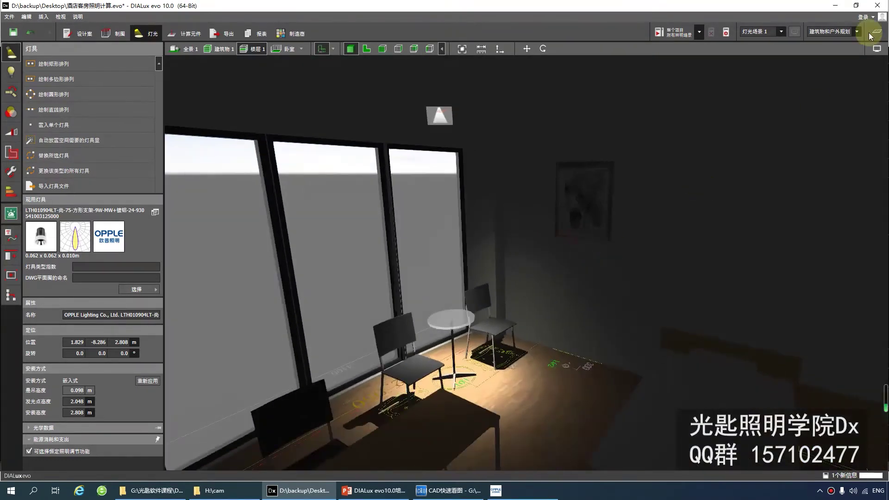
Display the light distribution curve of the luminaire above the round table and view it from inside the room
{"action": "left_click", "coordinate": [876, 50]}
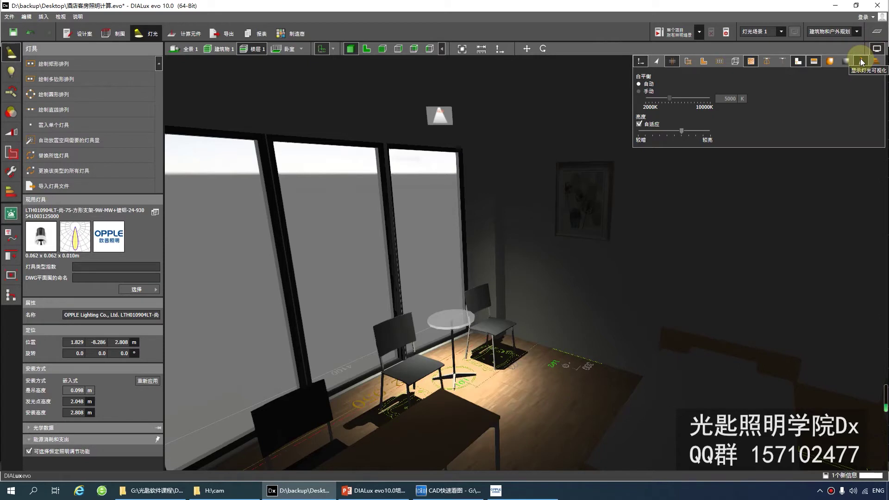
{"action": "left_click", "coordinate": [860, 61]}
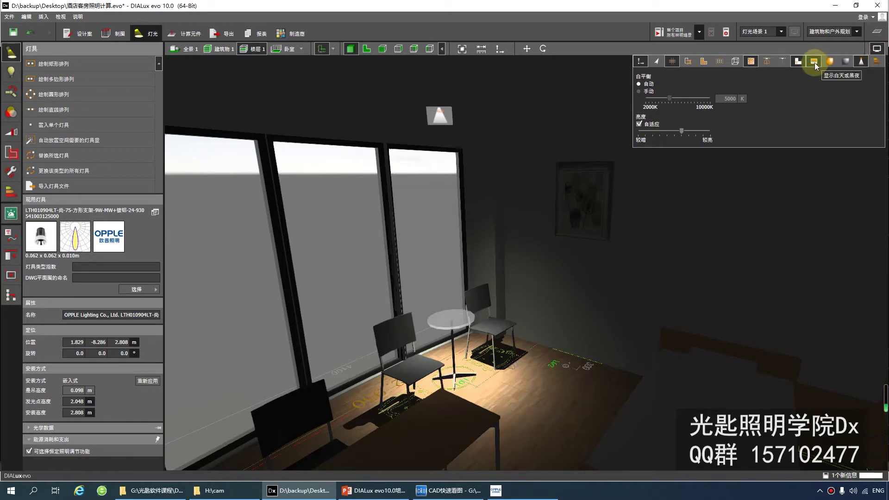
{"action": "left_click", "coordinate": [766, 61]}
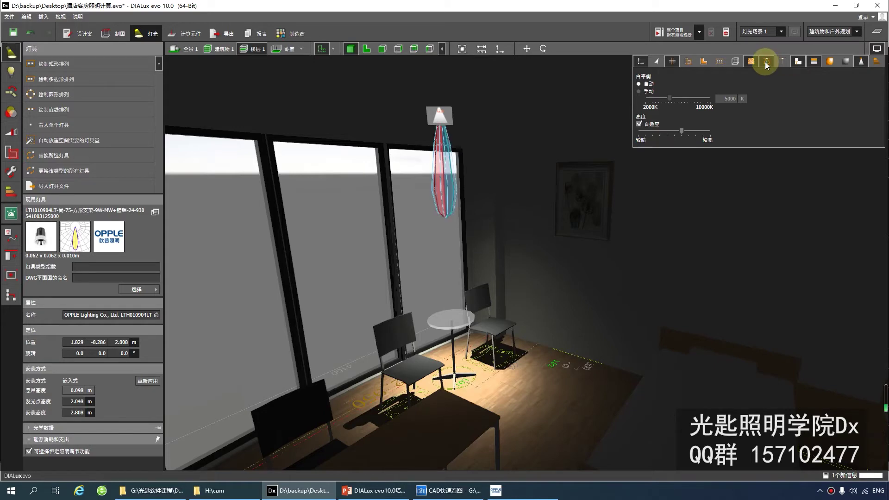
{"action": "left_click_drag", "start_coordinate": [544, 135], "coordinate": [537, 118]}
{"action": "mouse_move", "coordinate": [499, 130]}
{"action": "right_mouse_down"}
{"action": "mouse_move", "coordinate": [487, 153]}
{"action": "mouse_move", "coordinate": [437, 160]}
{"action": "mouse_move", "coordinate": [484, 168]}
{"action": "mouse_move", "coordinate": [497, 124]}
{"action": "mouse_move", "coordinate": [447, 159]}
{"action": "mouse_move", "coordinate": [519, 135]}
{"action": "mouse_move", "coordinate": [576, 168]}
{"action": "mouse_move", "coordinate": [613, 175]}
{"action": "mouse_move", "coordinate": [531, 196]}
{"action": "mouse_move", "coordinate": [477, 162]}
{"action": "mouse_move", "coordinate": [495, 123]}
{"action": "mouse_move", "coordinate": [536, 103]}
{"action": "mouse_move", "coordinate": [521, 122]}
{"action": "mouse_move", "coordinate": [450, 122]}
{"action": "mouse_move", "coordinate": [496, 104]}
{"action": "mouse_move", "coordinate": [507, 116]}
{"action": "mouse_move", "coordinate": [488, 112]}
{"action": "mouse_move", "coordinate": [501, 89]}
{"action": "mouse_move", "coordinate": [489, 139]}
{"action": "right_mouse_up"}
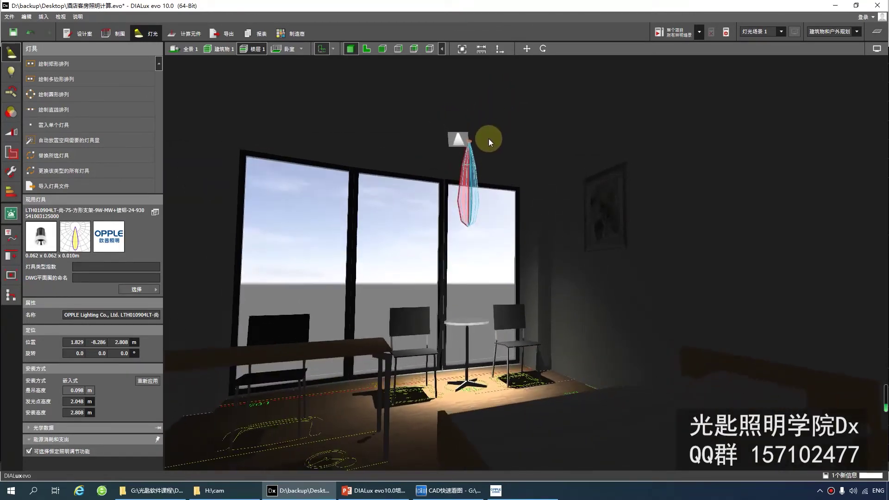
Replace the displayed light distribution curve with the beam direction arrow running from the luminaire to the round table
{"action": "left_click", "coordinate": [876, 49]}
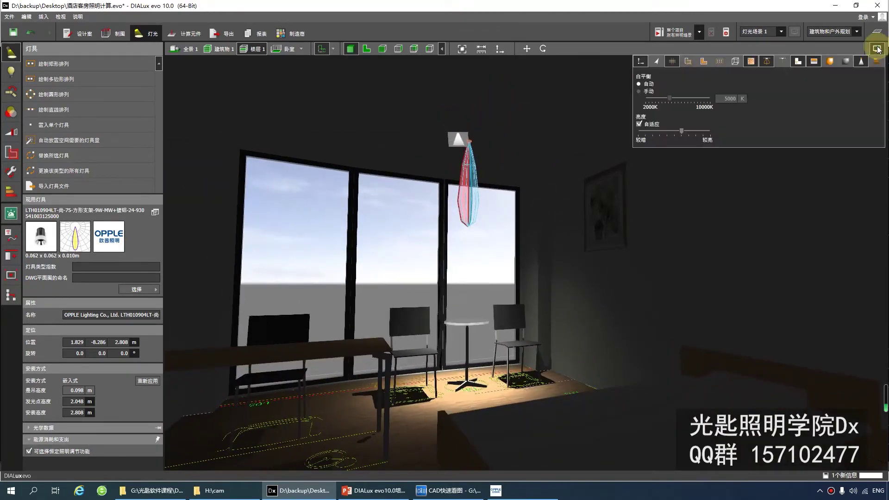
{"action": "left_click", "coordinate": [768, 61]}
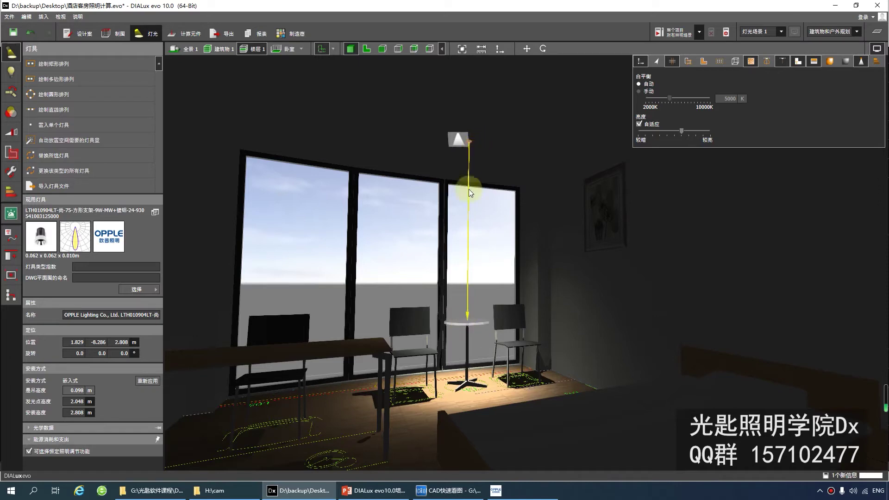
{"action": "left_click_drag", "start_coordinate": [536, 164], "coordinate": [563, 213]}
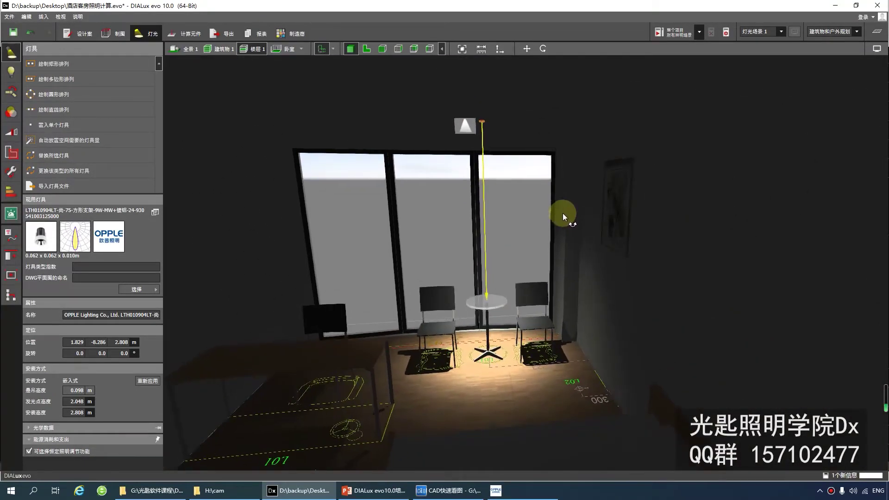
Hide the luminaire's beam direction arrow and close the display options
{"action": "left_click", "coordinate": [875, 49]}
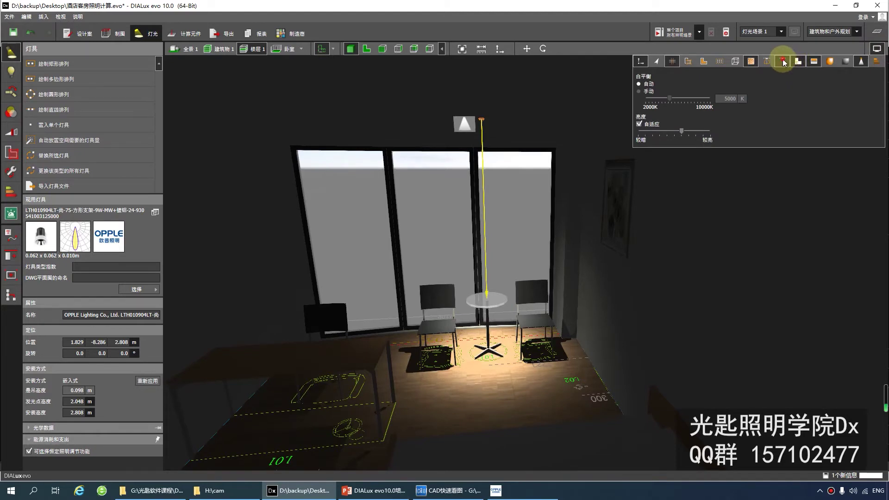
{"action": "left_click", "coordinate": [782, 61]}
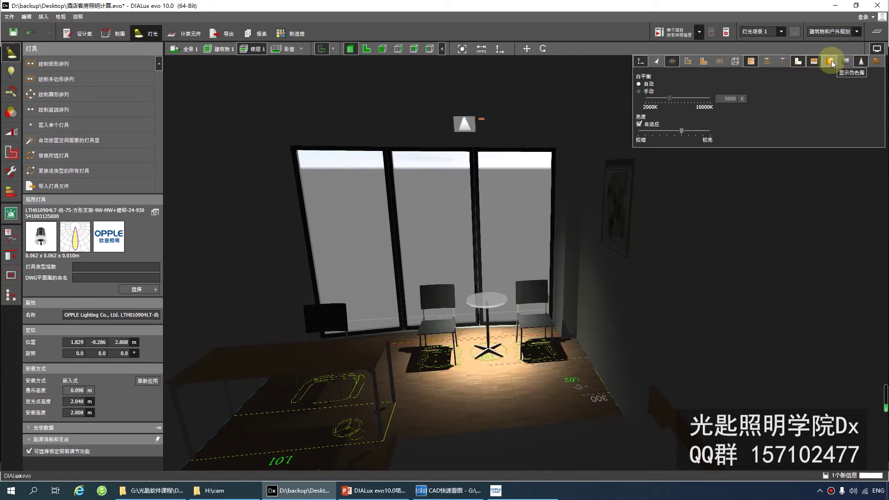
{"action": "left_click", "coordinate": [877, 49]}
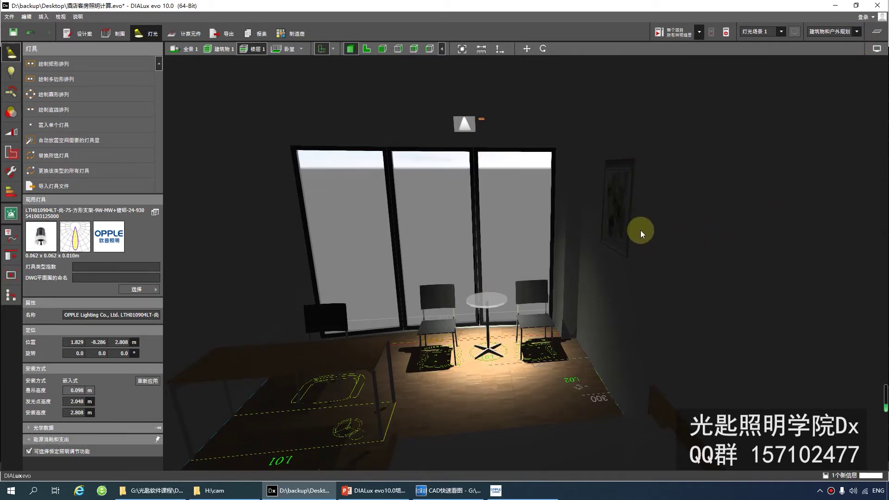
{"action": "right_click_drag", "start_coordinate": [640, 230], "coordinate": [641, 262]}
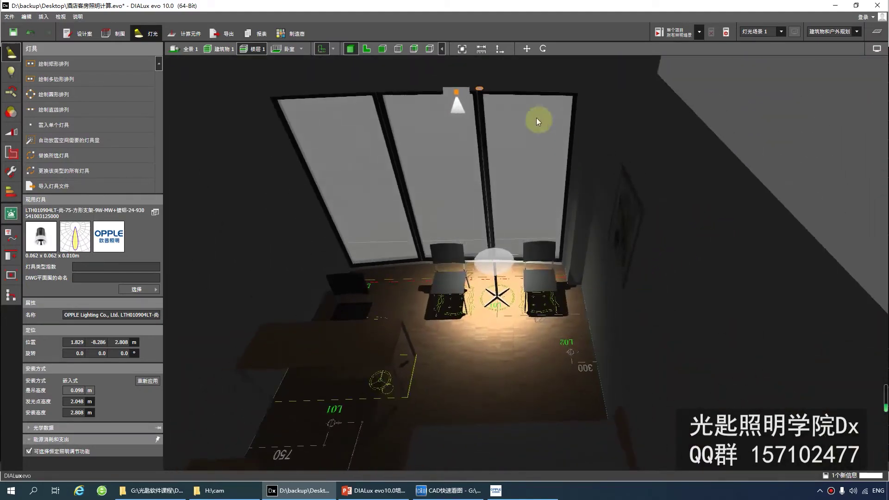
In the floor plan, place a single luminaire on the L01 mark just inside the entrance door
{"action": "left_click", "coordinate": [369, 49]}
{"action": "scroll", "coordinate": [500, 267], "scroll_direction": "down", "scroll_amount": 4}
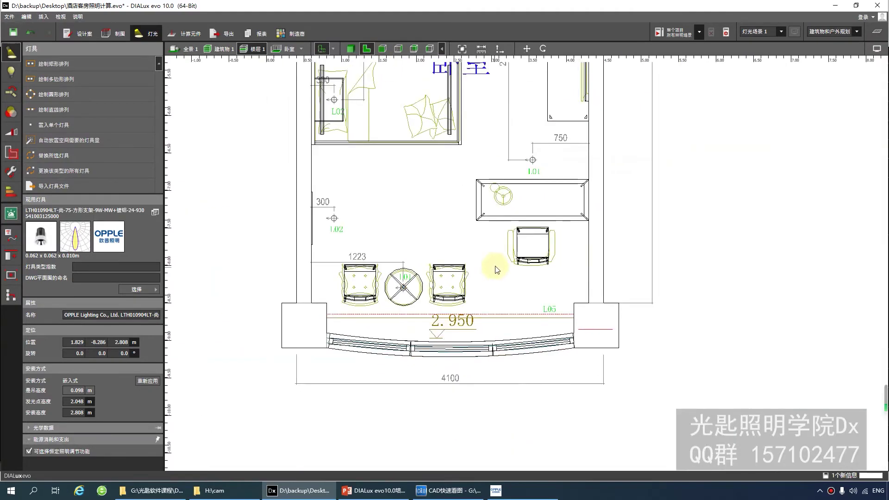
{"action": "scroll", "coordinate": [421, 289], "scroll_direction": "up", "scroll_amount": 2}
{"action": "scroll", "coordinate": [423, 296], "scroll_direction": "up", "scroll_amount": 2}
{"action": "scroll", "coordinate": [423, 296], "scroll_direction": "down", "scroll_amount": 6}
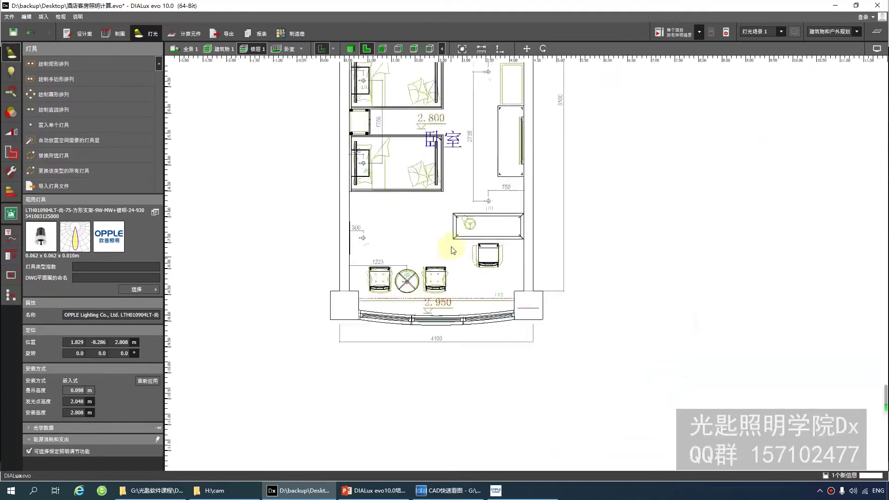
{"action": "scroll", "coordinate": [458, 175], "scroll_direction": "up", "scroll_amount": 5}
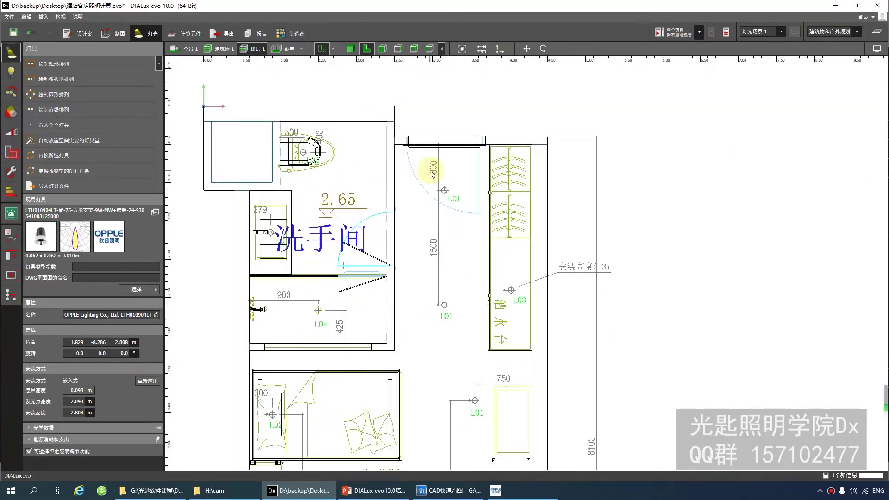
{"action": "scroll", "coordinate": [445, 192], "scroll_direction": "down", "scroll_amount": 1}
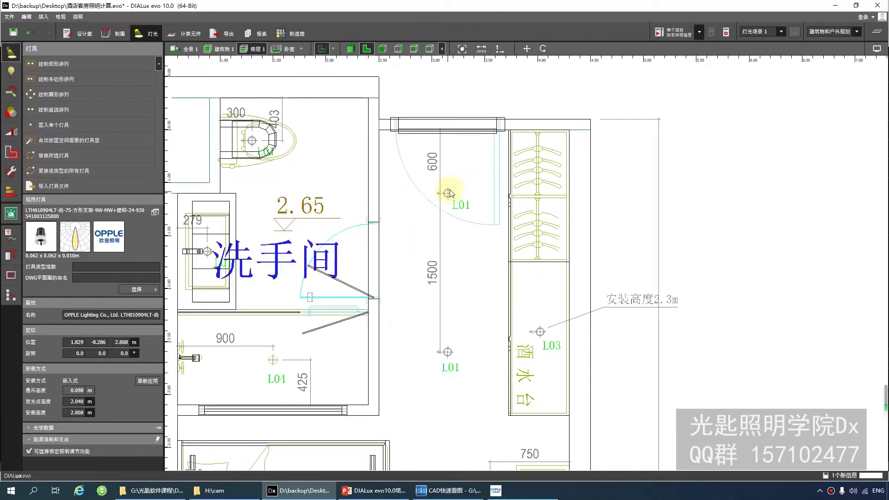
{"action": "left_click", "coordinate": [64, 125]}
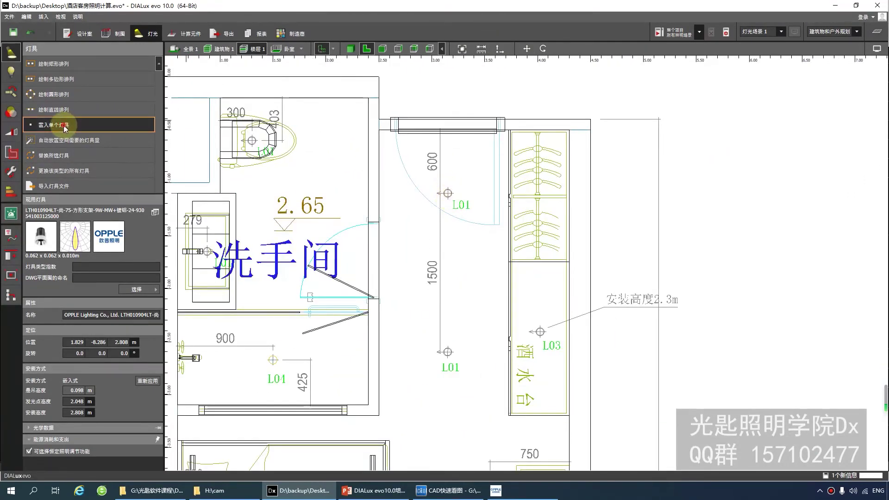
{"action": "left_click", "coordinate": [447, 194]}
Align the new luminaire with the centre of the entrance L01 mark, at X 3.152 and Y -1.102 m
{"action": "left_click_drag", "start_coordinate": [445, 196], "coordinate": [447, 194]}
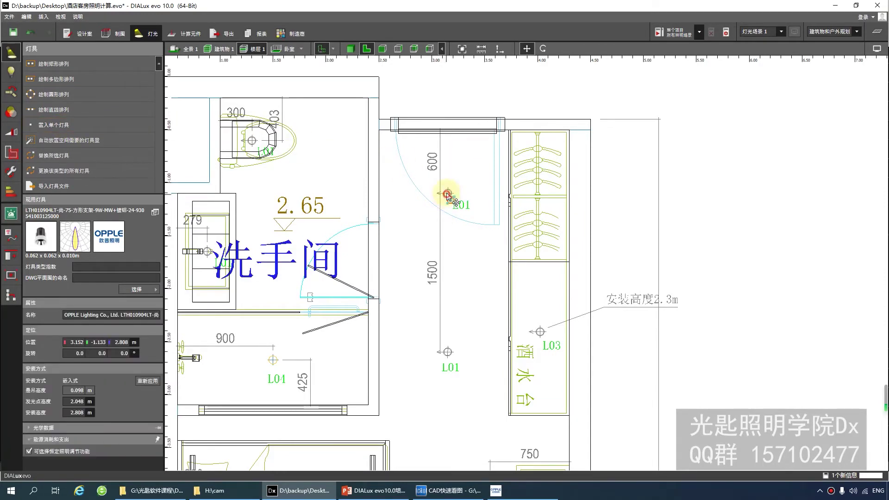
{"action": "scroll", "coordinate": [443, 194], "scroll_direction": "up", "scroll_amount": 5}
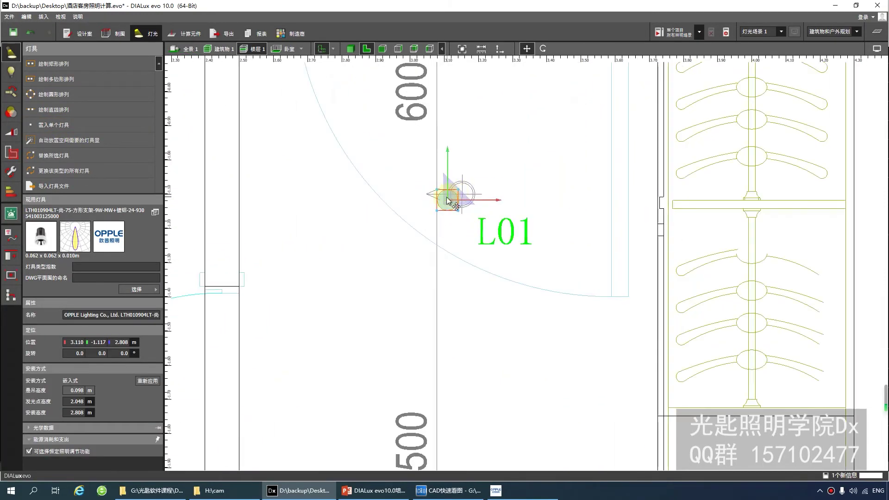
{"action": "mouse_move", "coordinate": [463, 190]}
{"action": "left_mouse_down"}
{"action": "mouse_move", "coordinate": [490, 170]}
{"action": "mouse_move", "coordinate": [439, 194]}
{"action": "mouse_move", "coordinate": [469, 190]}
{"action": "mouse_move", "coordinate": [476, 221]}
{"action": "mouse_move", "coordinate": [475, 189]}
{"action": "mouse_move", "coordinate": [461, 193]}
{"action": "mouse_move", "coordinate": [476, 191]}
{"action": "left_mouse_up"}
{"action": "scroll", "coordinate": [476, 190], "scroll_direction": "down", "scroll_amount": 5}
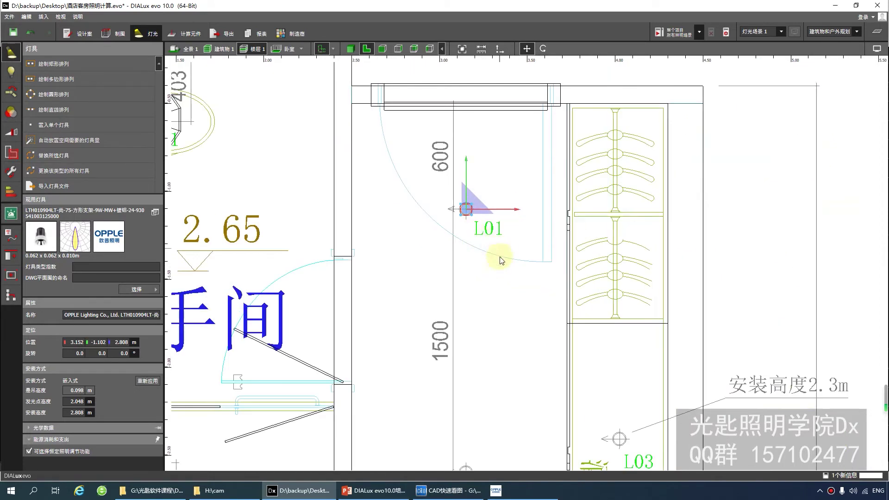
Copy the entrance luminaire about 1.5 m along the corridor onto the second L01 mark, at X 3.152 and Y -2.603 m
{"action": "scroll", "coordinate": [420, 289], "scroll_direction": "down", "scroll_amount": 2}
{"action": "scroll", "coordinate": [419, 286], "scroll_direction": "up", "scroll_amount": 1}
{"action": "middle_click_drag", "start_coordinate": [417, 284], "coordinate": [400, 311]}
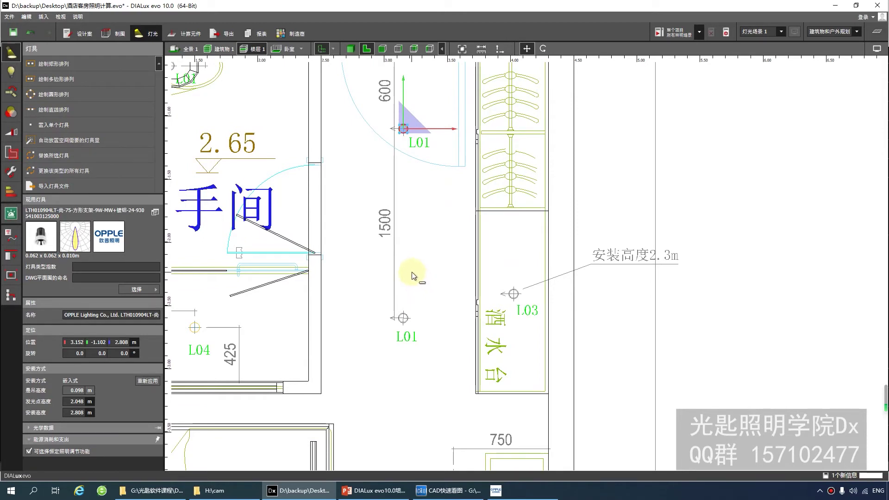
{"action": "scroll", "coordinate": [390, 163], "scroll_direction": "up", "scroll_amount": 1}
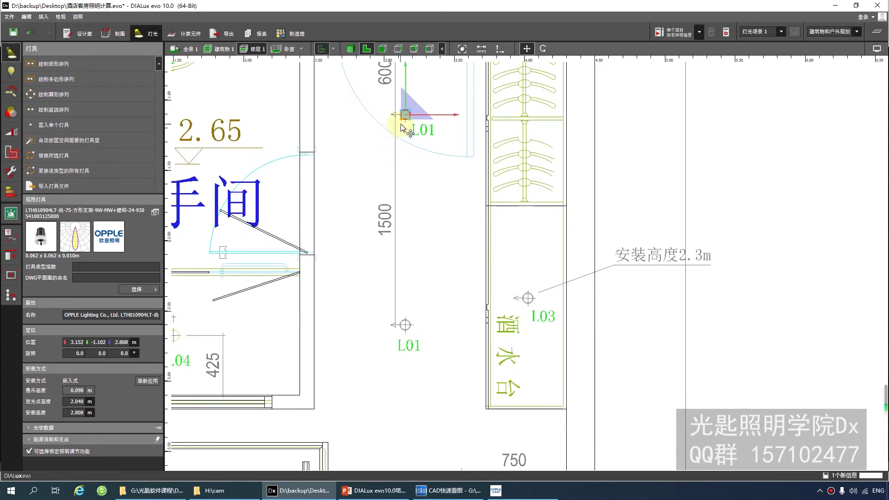
{"action": "scroll", "coordinate": [401, 125], "scroll_direction": "down", "scroll_amount": 4}
{"action": "middle_click_drag", "start_coordinate": [400, 125], "coordinate": [368, 184]}
{"action": "scroll", "coordinate": [381, 146], "scroll_direction": "up", "scroll_amount": 3}
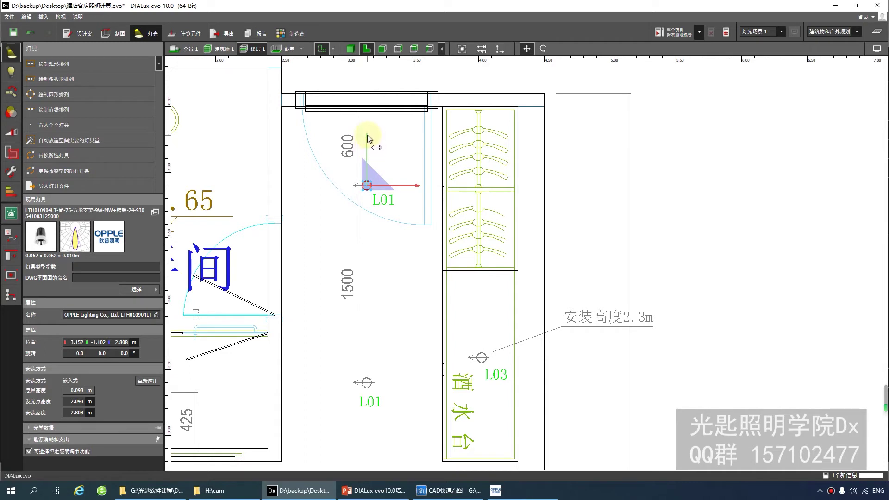
{"action": "left_click_drag", "start_coordinate": [368, 134], "coordinate": [368, 333]}
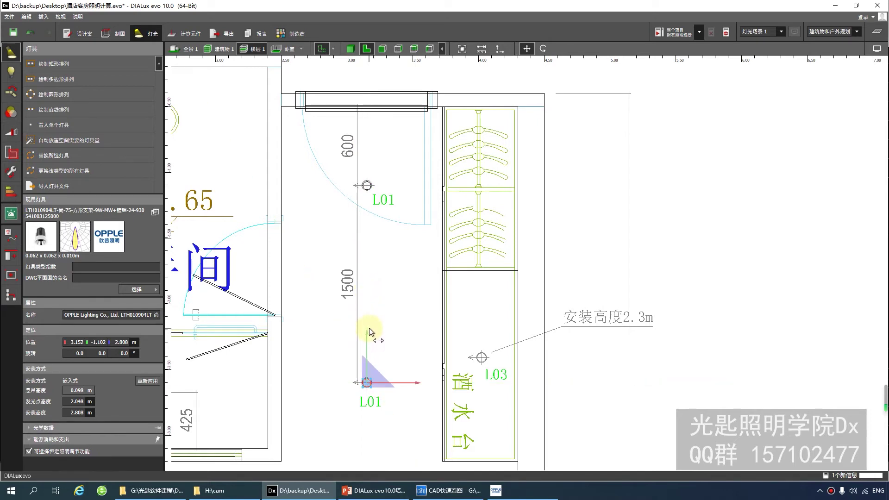
{"action": "scroll", "coordinate": [376, 277], "scroll_direction": "up", "scroll_amount": 3}
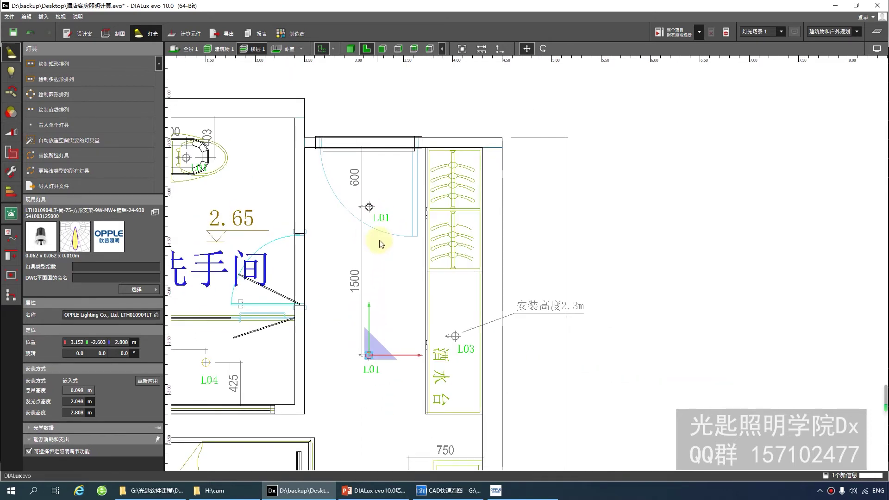
Inspect in the 3D view how the two corridor luminaires light the entrance door, floor and wardrobe side
{"action": "left_click", "coordinate": [351, 49]}
{"action": "right_click_drag", "start_coordinate": [557, 234], "coordinate": [684, 212]}
{"action": "middle_click_drag", "start_coordinate": [684, 212], "coordinate": [593, 374]}
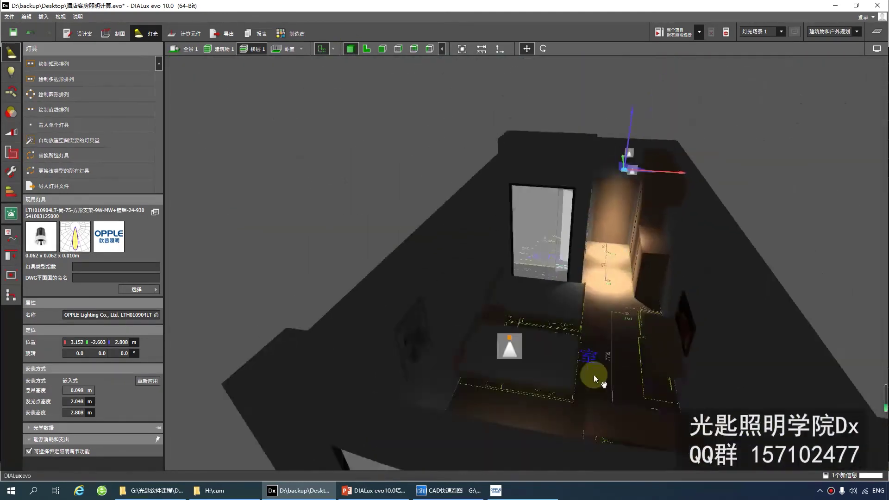
{"action": "left_click_drag", "start_coordinate": [593, 374], "coordinate": [626, 306]}
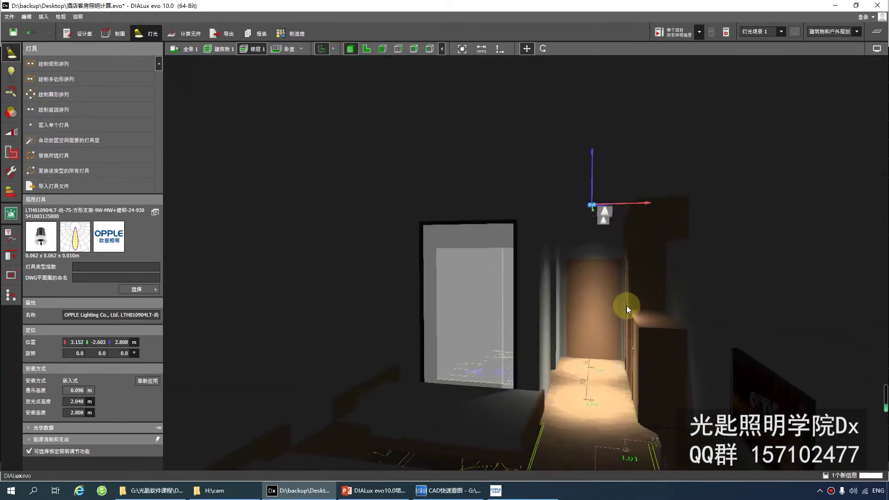
{"action": "scroll", "coordinate": [615, 306], "scroll_direction": "up", "scroll_amount": 2}
{"action": "scroll", "coordinate": [613, 304], "scroll_direction": "up", "scroll_amount": 3}
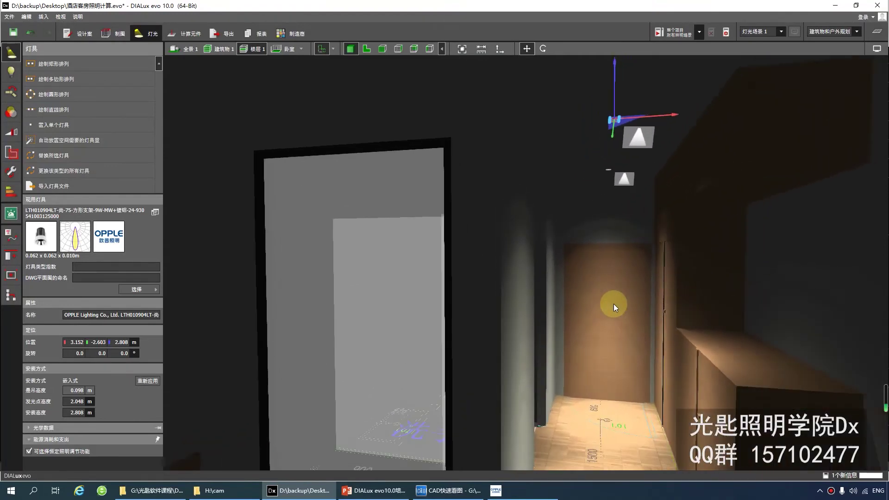
{"action": "scroll", "coordinate": [613, 304], "scroll_direction": "down", "scroll_amount": 4}
{"action": "scroll", "coordinate": [613, 304], "scroll_direction": "up", "scroll_amount": 1}
{"action": "right_click_drag", "start_coordinate": [626, 249], "coordinate": [659, 284]}
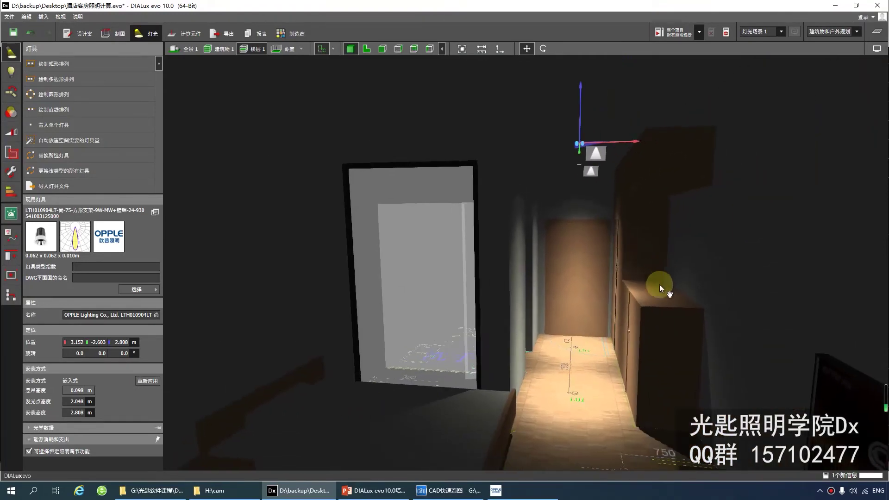
{"action": "left_click_drag", "start_coordinate": [659, 284], "coordinate": [589, 327]}
Examine the lighting of the whole guest room from above in 3D, declining the reminder to save the file
{"action": "left_click", "coordinate": [554, 189]}
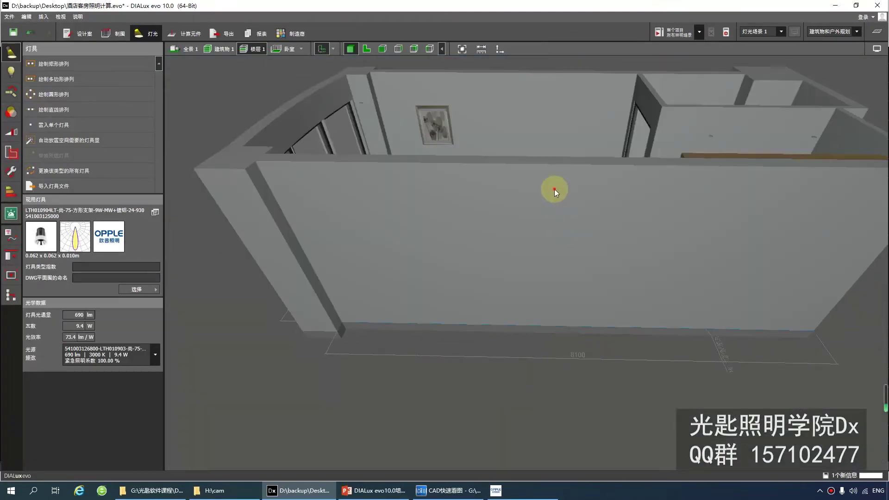
{"action": "left_click_drag", "start_coordinate": [554, 188], "coordinate": [717, 293]}
{"action": "left_click", "coordinate": [705, 298]}
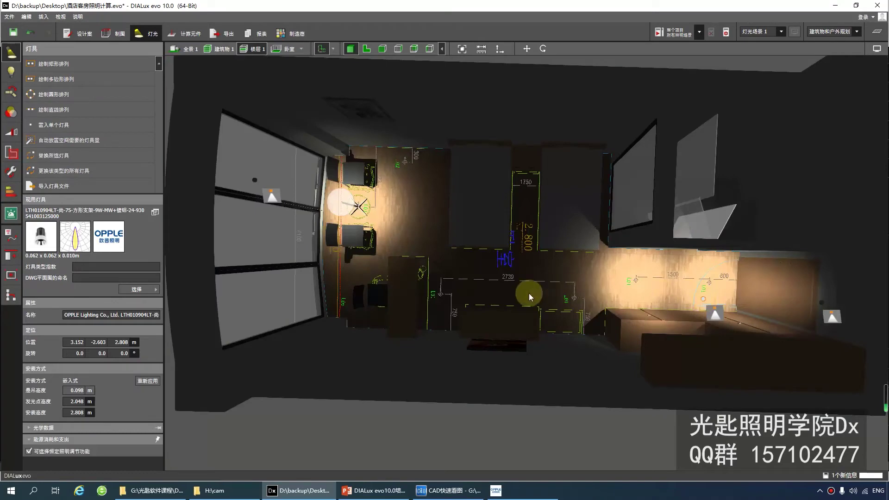
{"action": "scroll", "coordinate": [526, 295], "scroll_direction": "down", "scroll_amount": 3}
{"action": "scroll", "coordinate": [555, 258], "scroll_direction": "up", "scroll_amount": 2}
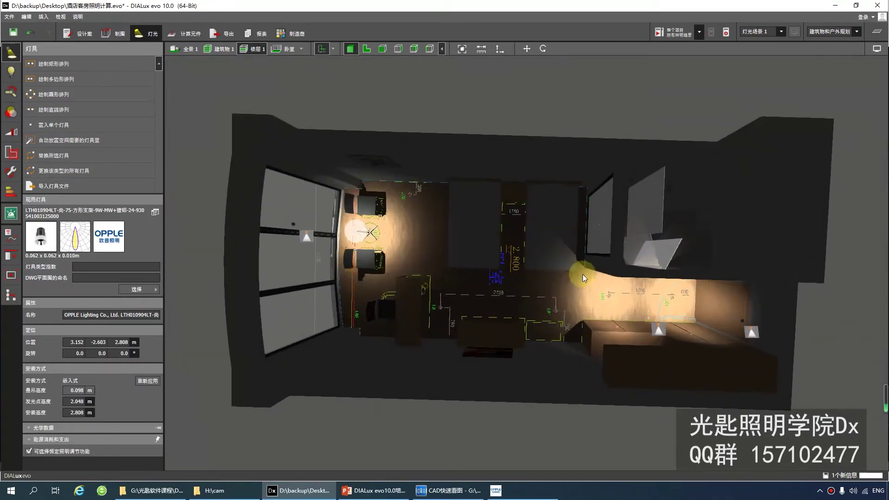
{"action": "scroll", "coordinate": [583, 277], "scroll_direction": "down", "scroll_amount": 3}
{"action": "scroll", "coordinate": [574, 280], "scroll_direction": "up", "scroll_amount": 2}
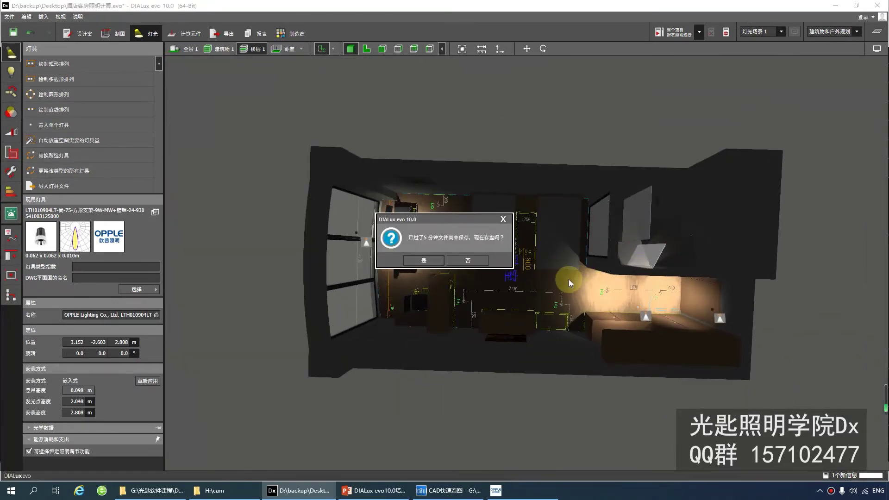
{"action": "left_click", "coordinate": [480, 264]}
{"action": "left_click_drag", "start_coordinate": [516, 258], "coordinate": [500, 289]}
{"action": "scroll", "coordinate": [464, 336], "scroll_direction": "up", "scroll_amount": 4}
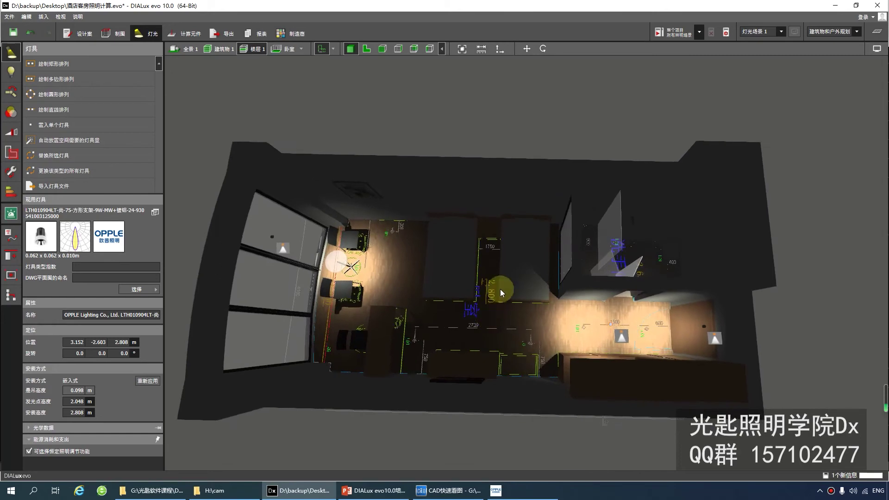
In the floor plan, set up a line arrangement of 2 luminaires with the first and last centred on the line's start and end points
{"action": "left_click", "coordinate": [366, 49]}
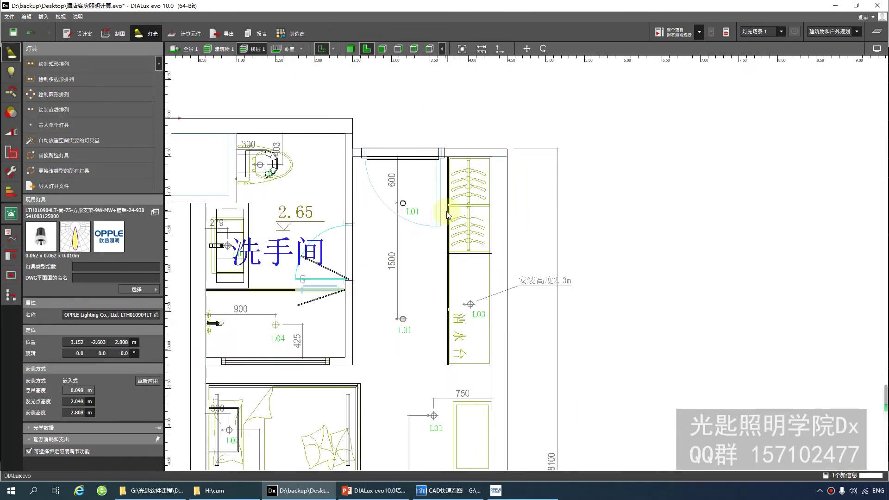
{"action": "scroll", "coordinate": [455, 310], "scroll_direction": "up", "scroll_amount": 5}
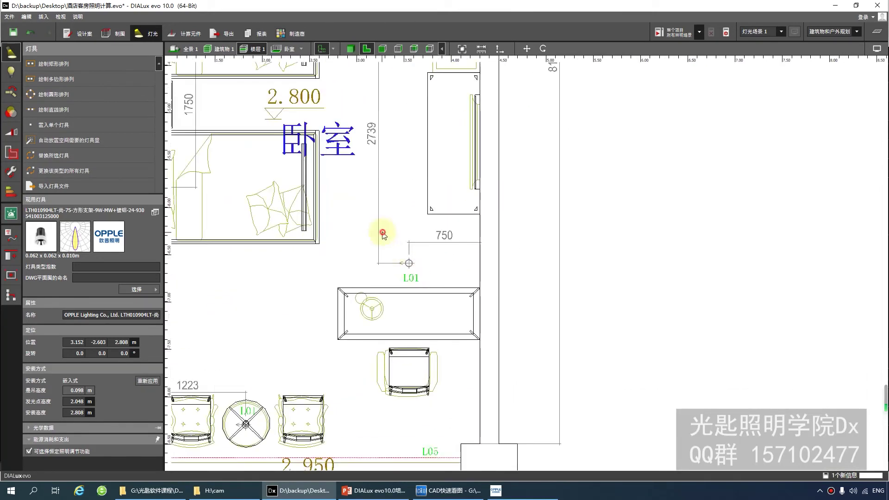
{"action": "left_click", "coordinate": [424, 257]}
{"action": "scroll", "coordinate": [412, 252], "scroll_direction": "down", "scroll_amount": 4}
{"action": "middle_click_drag", "start_coordinate": [406, 237], "coordinate": [386, 288]}
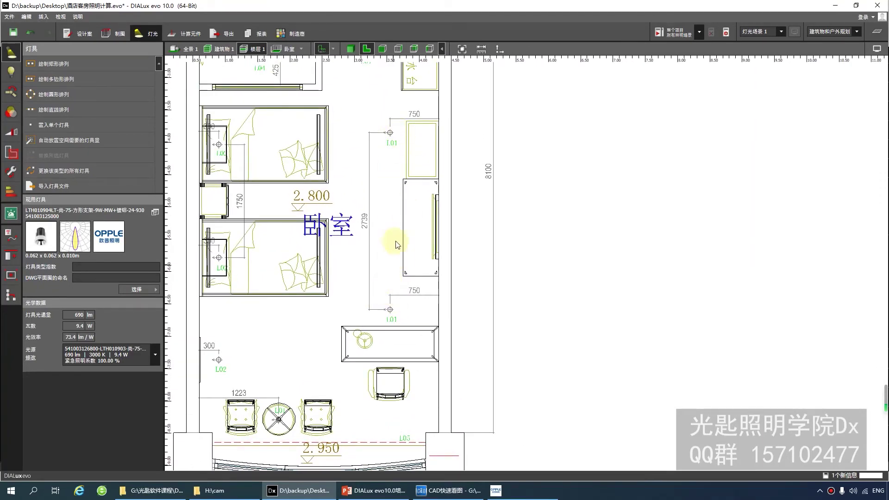
{"action": "scroll", "coordinate": [395, 311], "scroll_direction": "up", "scroll_amount": 1}
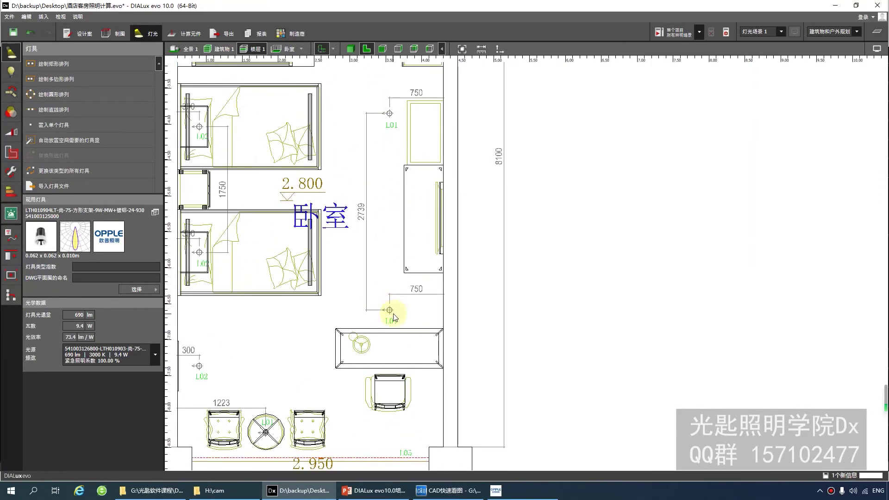
{"action": "scroll", "coordinate": [393, 313], "scroll_direction": "up", "scroll_amount": 1}
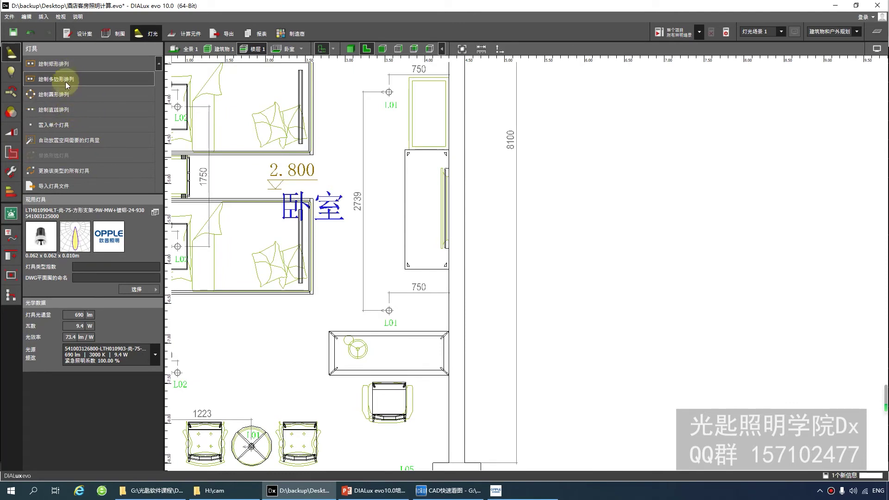
{"action": "left_click", "coordinate": [60, 112]}
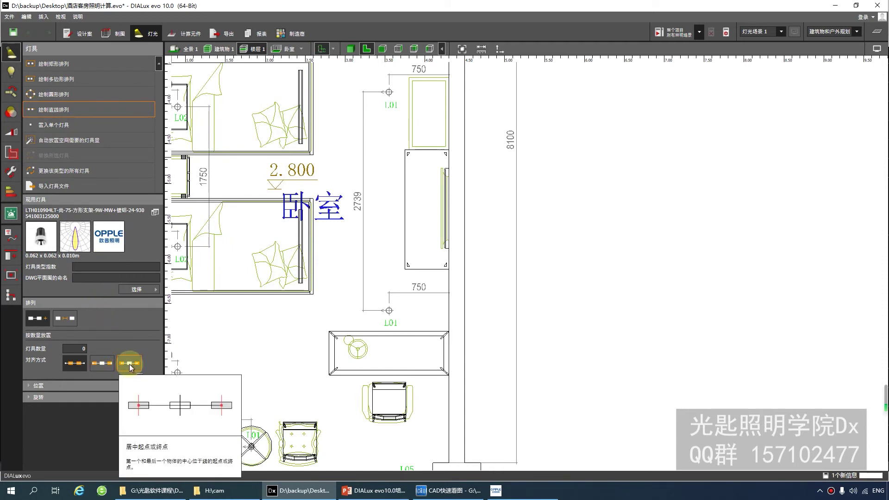
{"action": "left_click", "coordinate": [130, 365]}
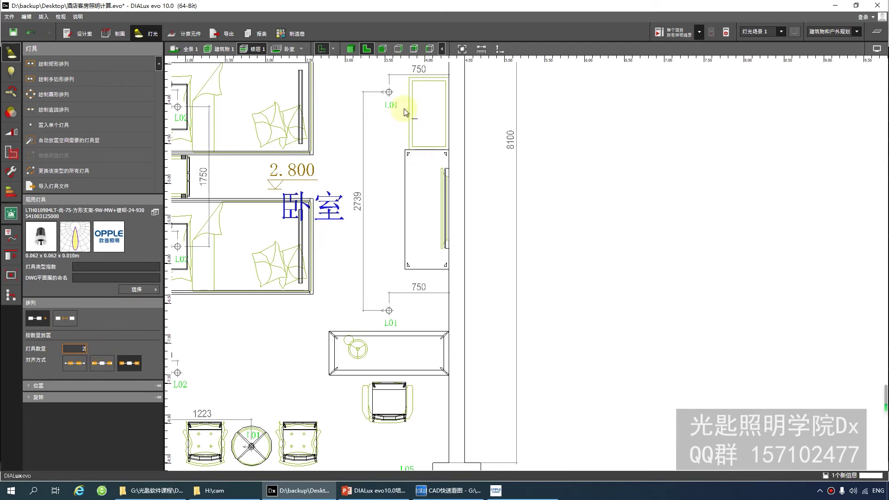
Draw the luminaire line about 2.739 m long from the L01 mark beside the small cabinet to the L01 mark by the desk, checking the alignment
{"action": "scroll", "coordinate": [404, 108], "scroll_direction": "up", "scroll_amount": 5}
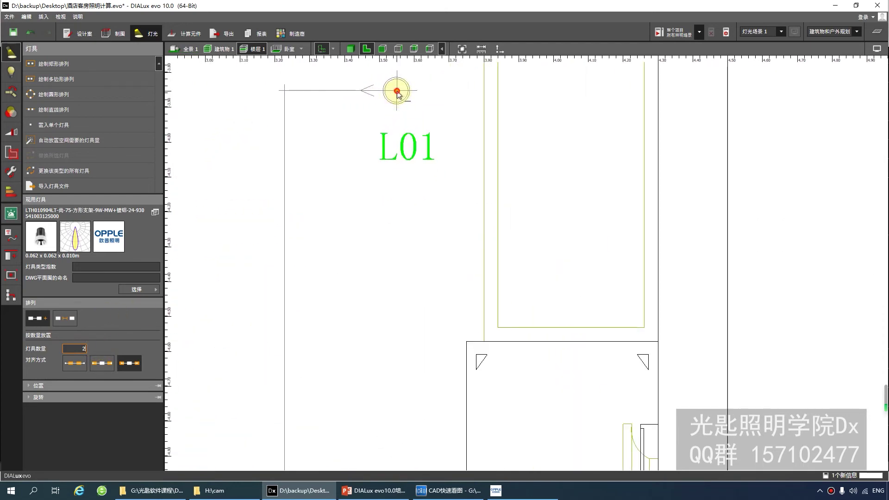
{"action": "left_click", "coordinate": [396, 91]}
{"action": "scroll", "coordinate": [407, 186], "scroll_direction": "down", "scroll_amount": 4}
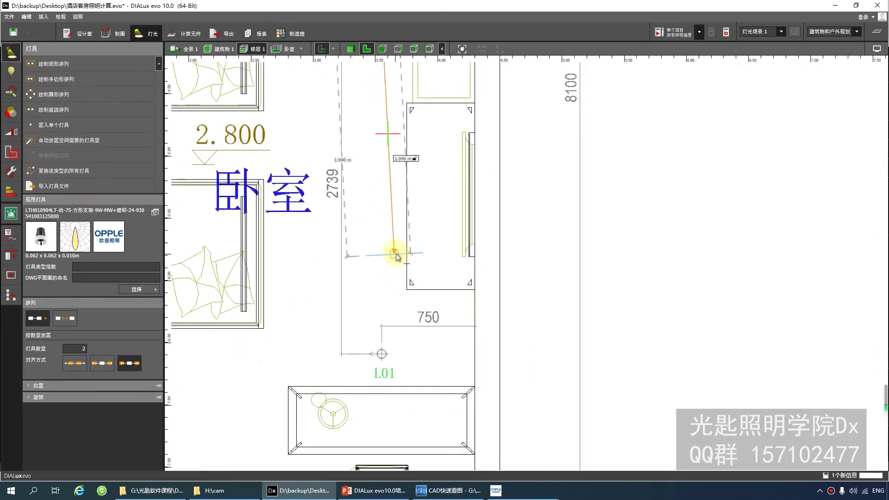
{"action": "scroll", "coordinate": [383, 365], "scroll_direction": "up", "scroll_amount": 3}
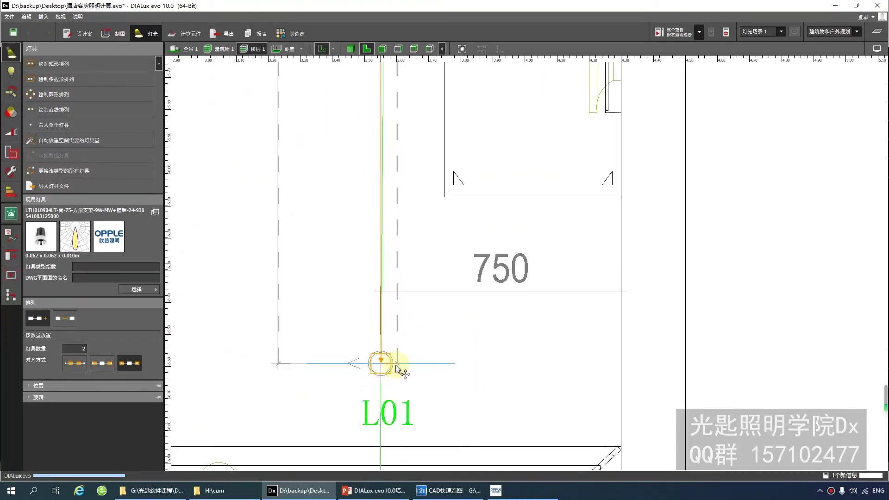
{"action": "left_click", "coordinate": [398, 365]}
{"action": "scroll", "coordinate": [396, 308], "scroll_direction": "down", "scroll_amount": 3}
{"action": "scroll", "coordinate": [375, 209], "scroll_direction": "down", "scroll_amount": 3}
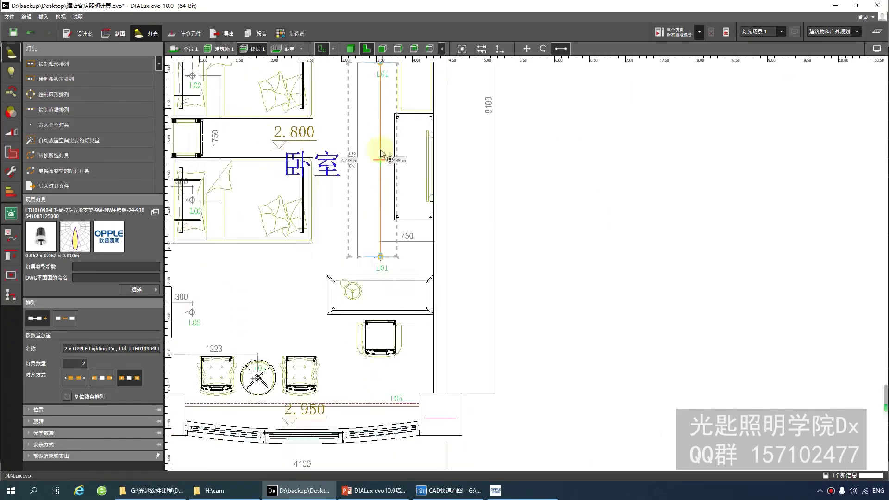
{"action": "scroll", "coordinate": [368, 179], "scroll_direction": "up", "scroll_amount": 3}
{"action": "scroll", "coordinate": [367, 180], "scroll_direction": "up", "scroll_amount": 1}
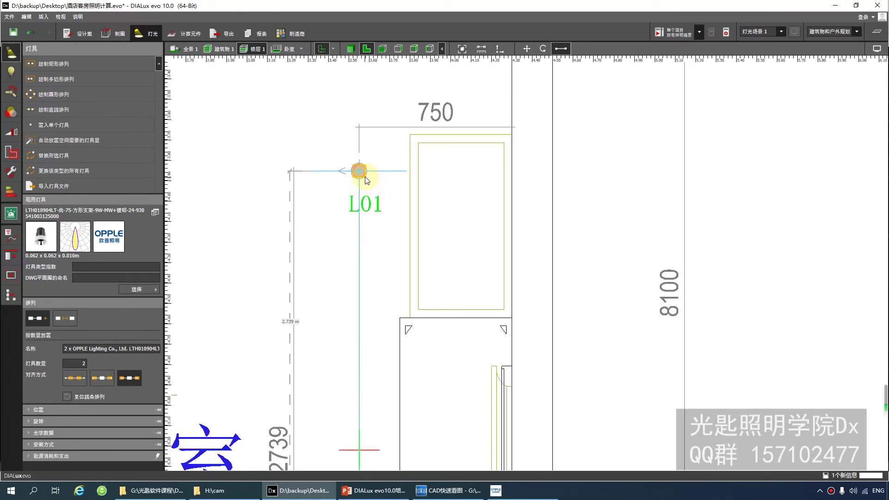
{"action": "scroll", "coordinate": [366, 179], "scroll_direction": "down", "scroll_amount": 5}
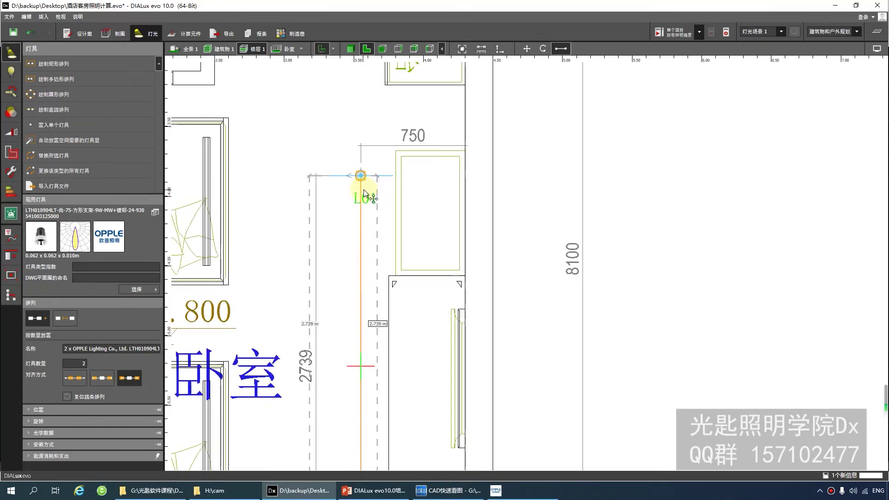
{"action": "scroll", "coordinate": [363, 187], "scroll_direction": "down", "scroll_amount": 4}
{"action": "scroll", "coordinate": [361, 195], "scroll_direction": "up", "scroll_amount": 3}
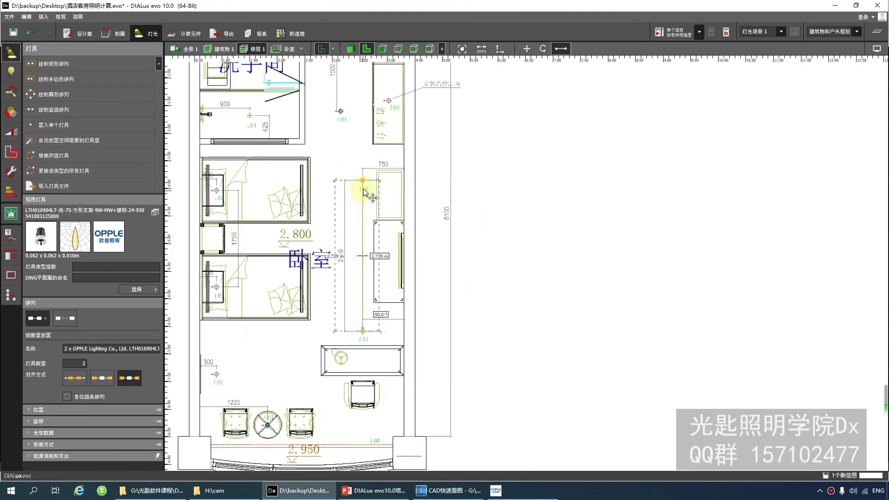
{"action": "scroll", "coordinate": [362, 185], "scroll_direction": "up", "scroll_amount": 1}
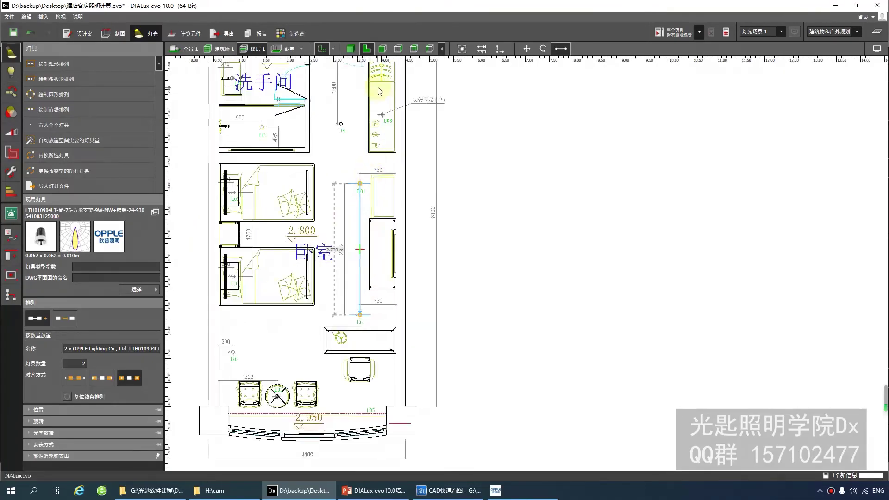
In the 3D view, select the new line arrangement and single out its luminaire nearest the corridor
{"action": "left_click", "coordinate": [351, 49]}
{"action": "right_click_drag", "start_coordinate": [464, 164], "coordinate": [504, 206]}
{"action": "left_click", "coordinate": [456, 161]}
{"action": "left_click", "coordinate": [569, 375]}
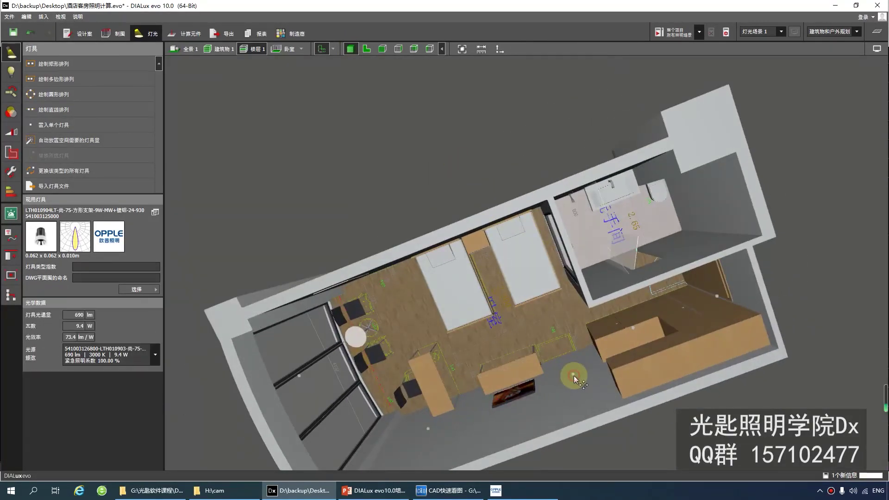
{"action": "left_click", "coordinate": [573, 376]}
{"action": "scroll", "coordinate": [547, 332], "scroll_direction": "down", "scroll_amount": 4}
{"action": "scroll", "coordinate": [495, 299], "scroll_direction": "up", "scroll_amount": 2}
{"action": "right_click_drag", "start_coordinate": [472, 293], "coordinate": [460, 268]}
{"action": "scroll", "coordinate": [462, 268], "scroll_direction": "up", "scroll_amount": 3}
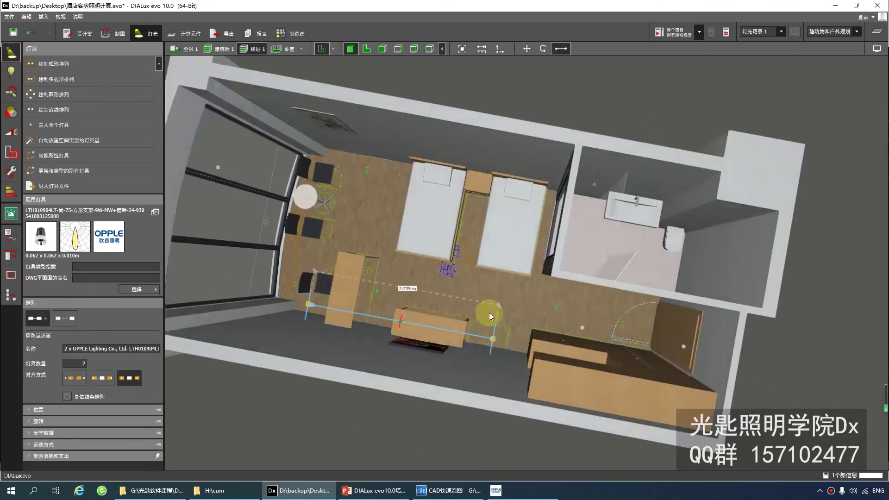
{"action": "left_click", "coordinate": [493, 340]}
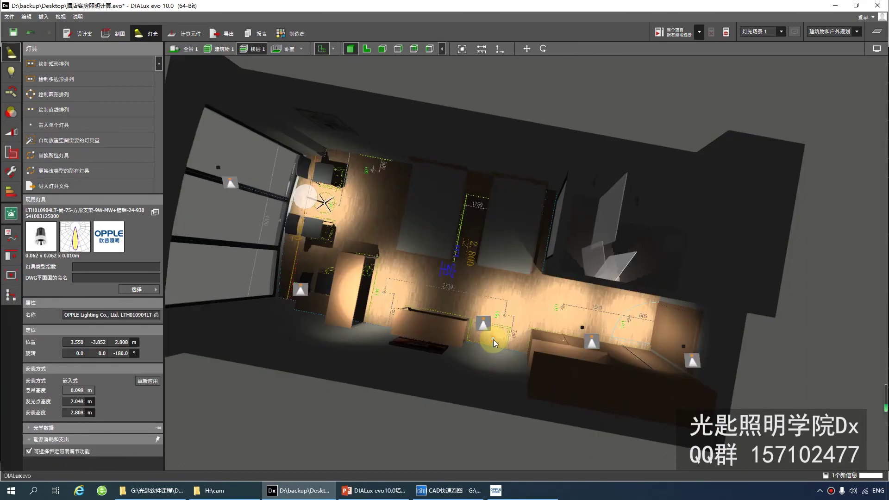
Examine the light that the two new luminaires cast on the desk, TV cabinet and bedroom floor in 3D
{"action": "scroll", "coordinate": [493, 338], "scroll_direction": "up", "scroll_amount": 4}
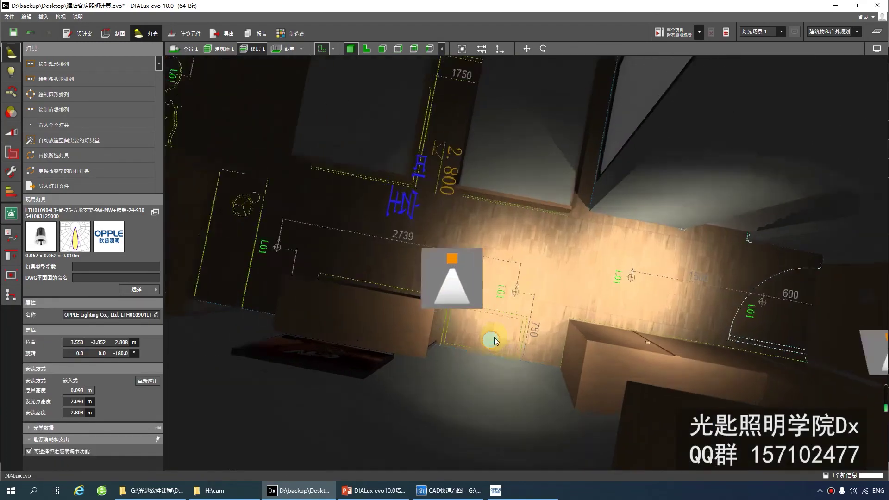
{"action": "scroll", "coordinate": [492, 336], "scroll_direction": "down", "scroll_amount": 3}
{"action": "scroll", "coordinate": [491, 332], "scroll_direction": "down", "scroll_amount": 5}
{"action": "left_click_drag", "start_coordinate": [474, 323], "coordinate": [526, 290]}
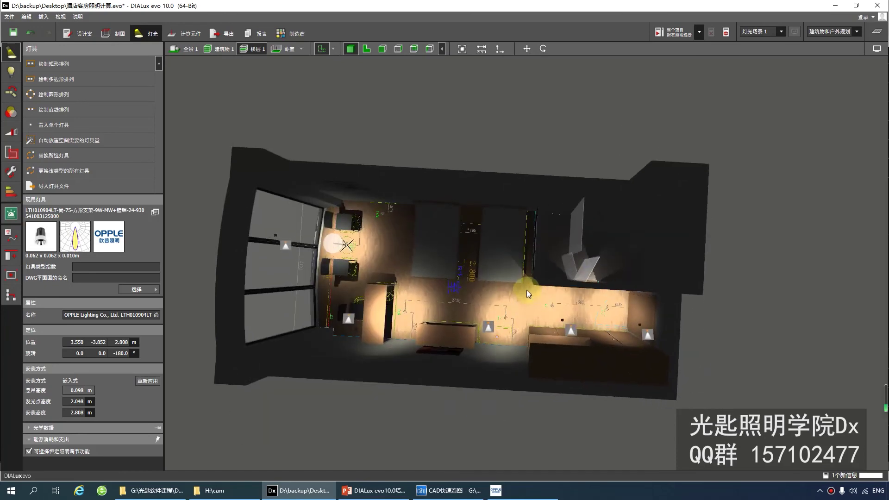
{"action": "scroll", "coordinate": [529, 307], "scroll_direction": "up", "scroll_amount": 3}
{"action": "scroll", "coordinate": [506, 309], "scroll_direction": "up", "scroll_amount": 3}
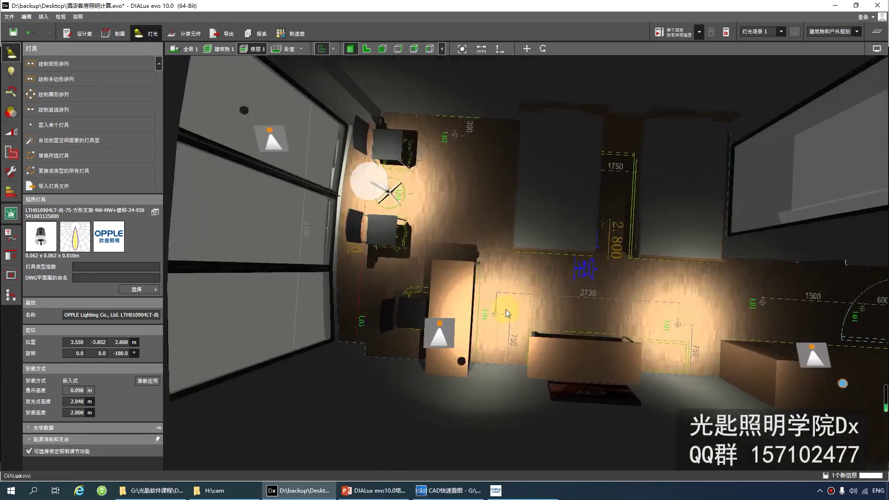
{"action": "scroll", "coordinate": [504, 309], "scroll_direction": "down", "scroll_amount": 3}
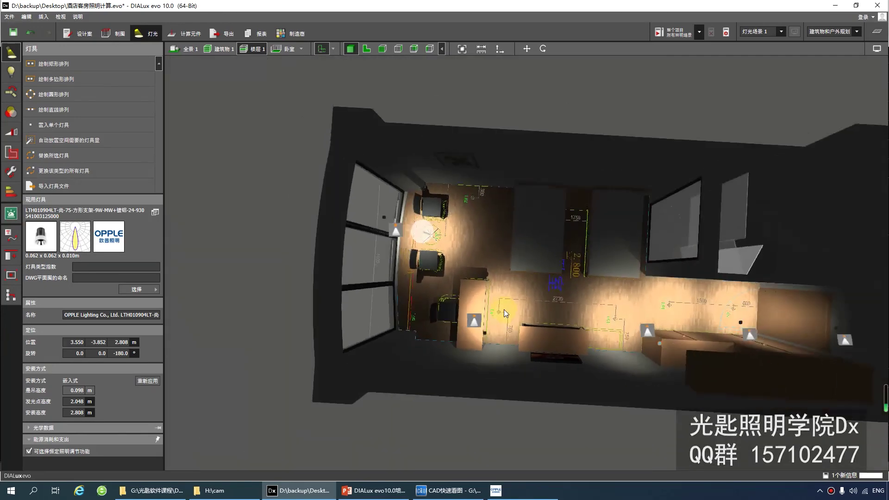
{"action": "scroll", "coordinate": [503, 309], "scroll_direction": "up", "scroll_amount": 5}
{"action": "scroll", "coordinate": [501, 308], "scroll_direction": "down", "scroll_amount": 6}
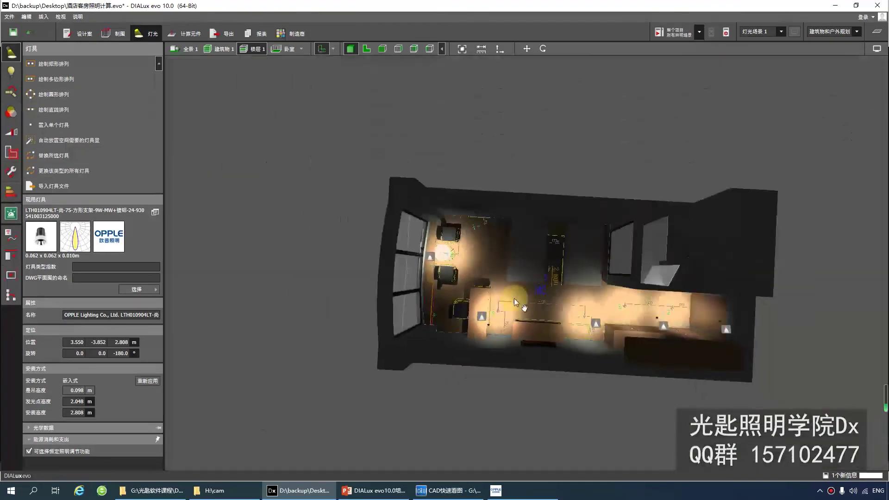
Check the placed L01 luminaires in the floor plan and review the whole room's combined lighting effect in 3D
{"action": "left_click", "coordinate": [366, 48]}
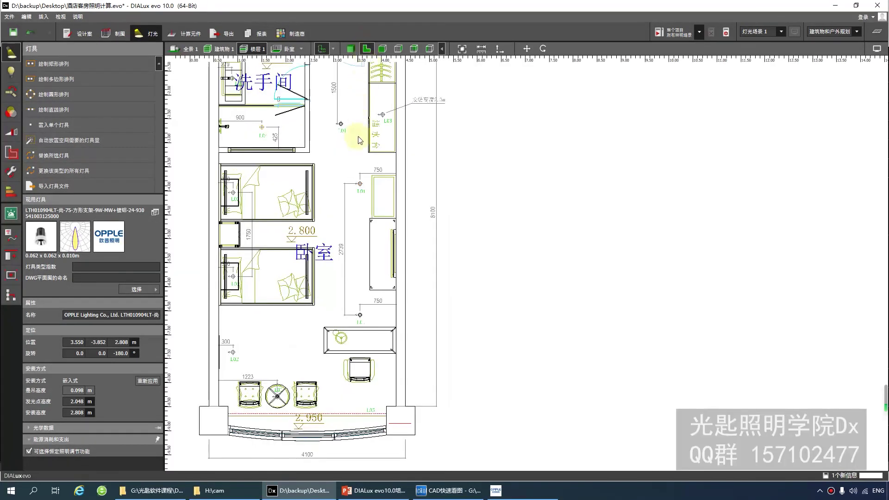
{"action": "left_click", "coordinate": [350, 49]}
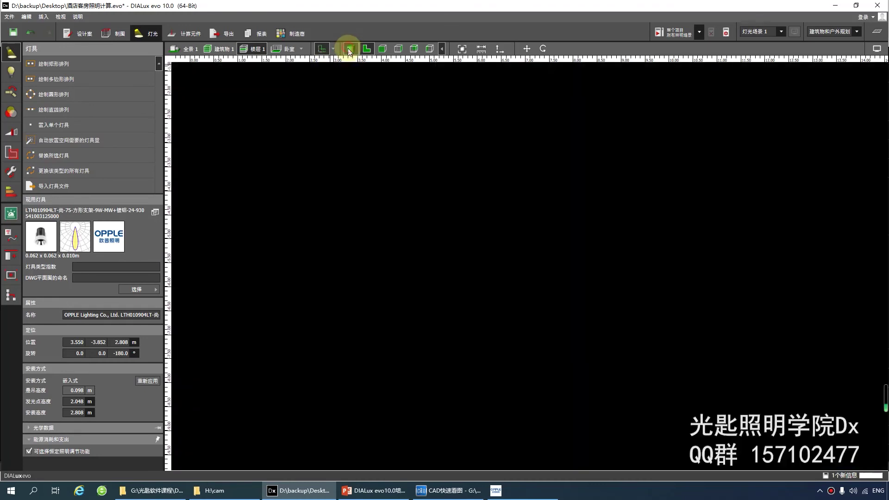
{"action": "scroll", "coordinate": [387, 321], "scroll_direction": "down", "scroll_amount": 3}
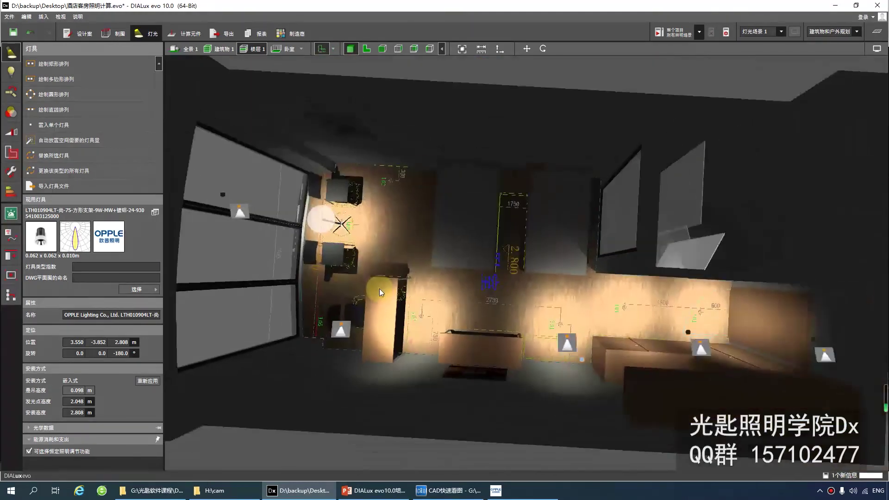
{"action": "scroll", "coordinate": [377, 293], "scroll_direction": "down", "scroll_amount": 2}
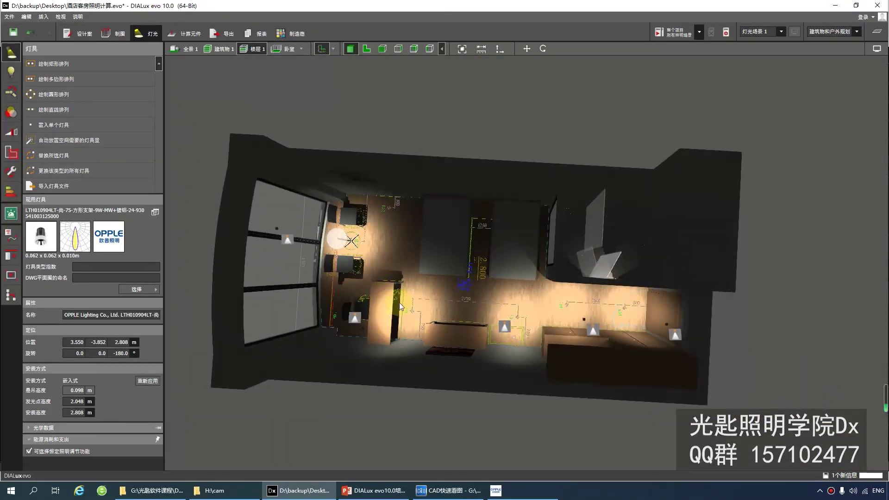
{"action": "scroll", "coordinate": [524, 301], "scroll_direction": "up", "scroll_amount": 3}
{"action": "scroll", "coordinate": [515, 293], "scroll_direction": "down", "scroll_amount": 2}
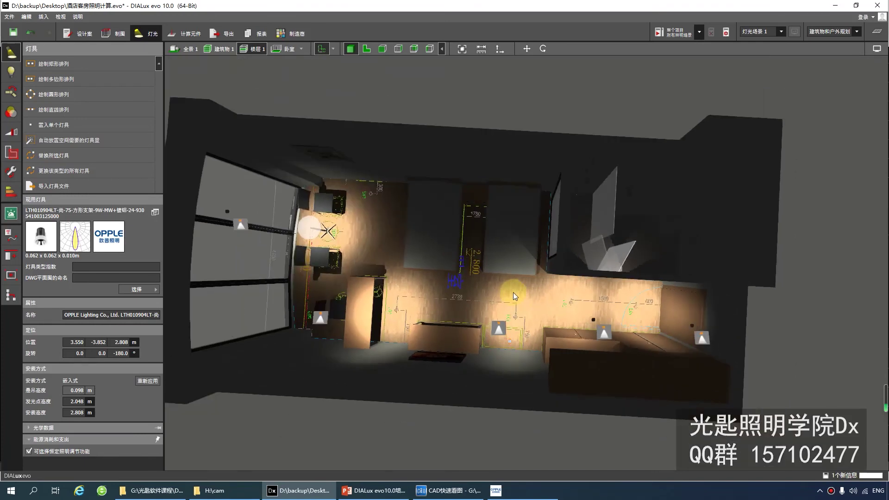
{"action": "middle_click_drag", "start_coordinate": [513, 292], "coordinate": [537, 308]}
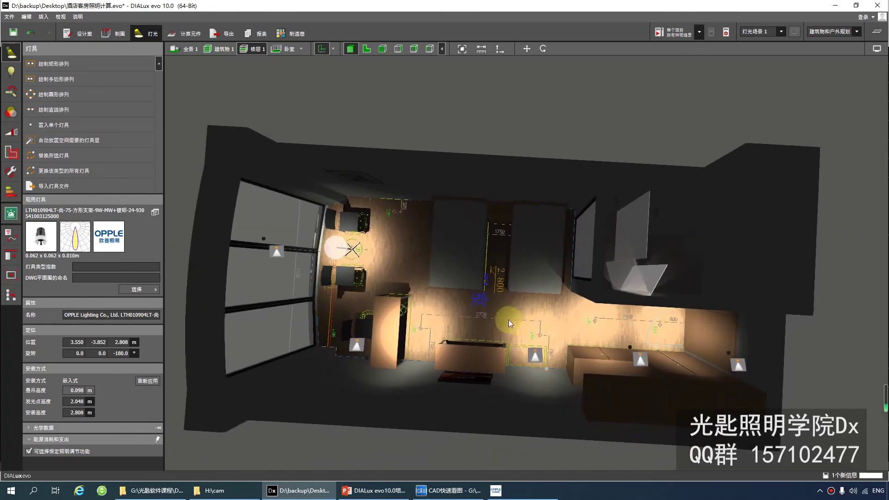
{"action": "left_click", "coordinate": [525, 490]}
{"action": "left_click", "coordinate": [535, 491]}
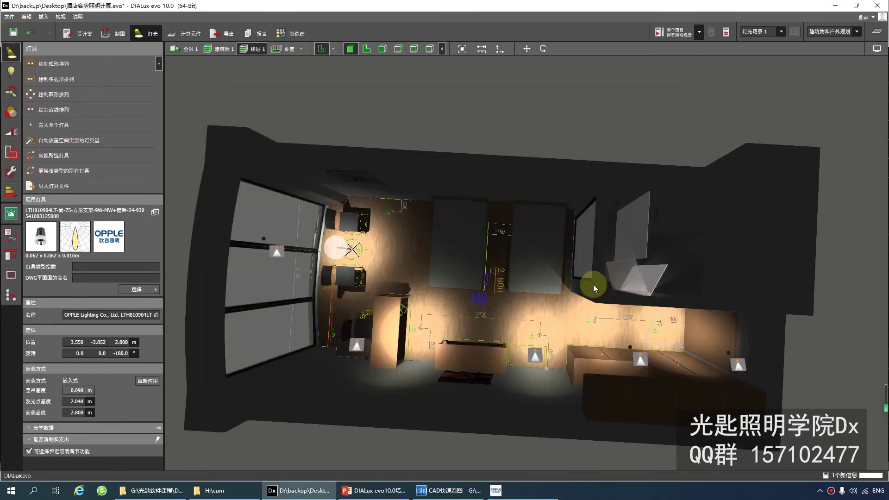